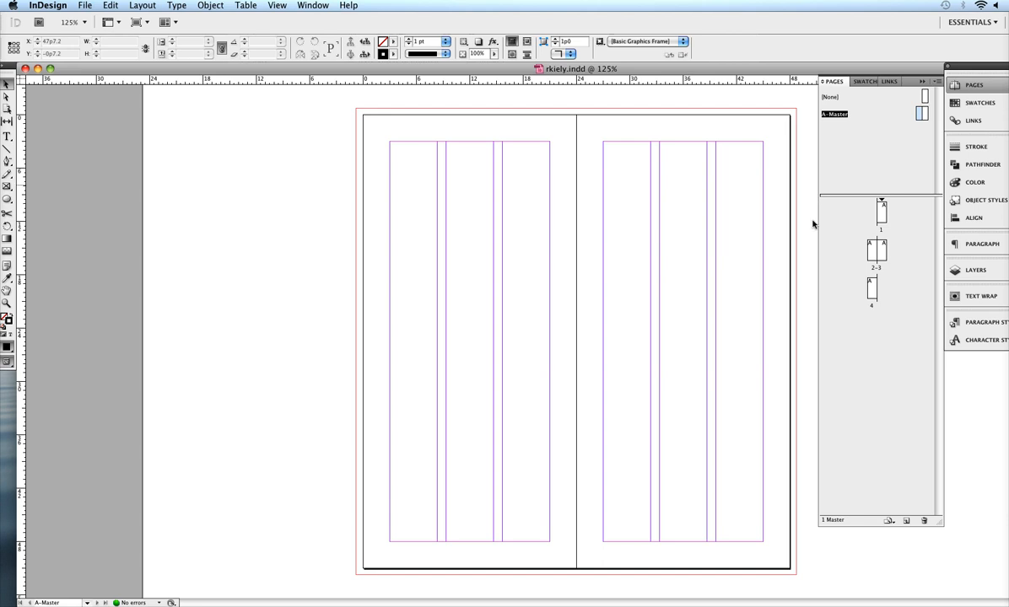
- Examine the document's pages and the A-Master spread
click(309, 6)
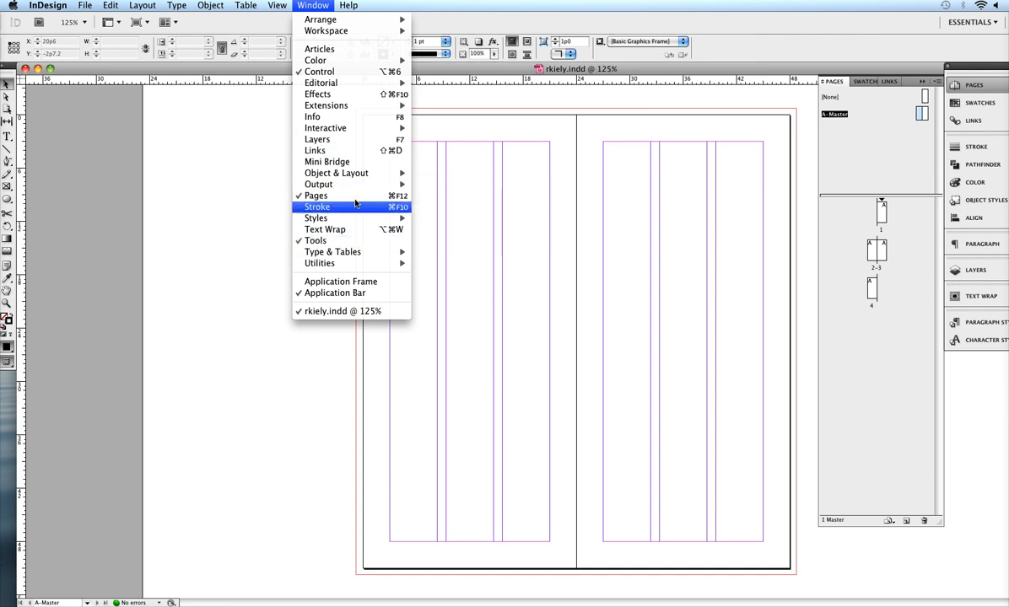
click(641, 180)
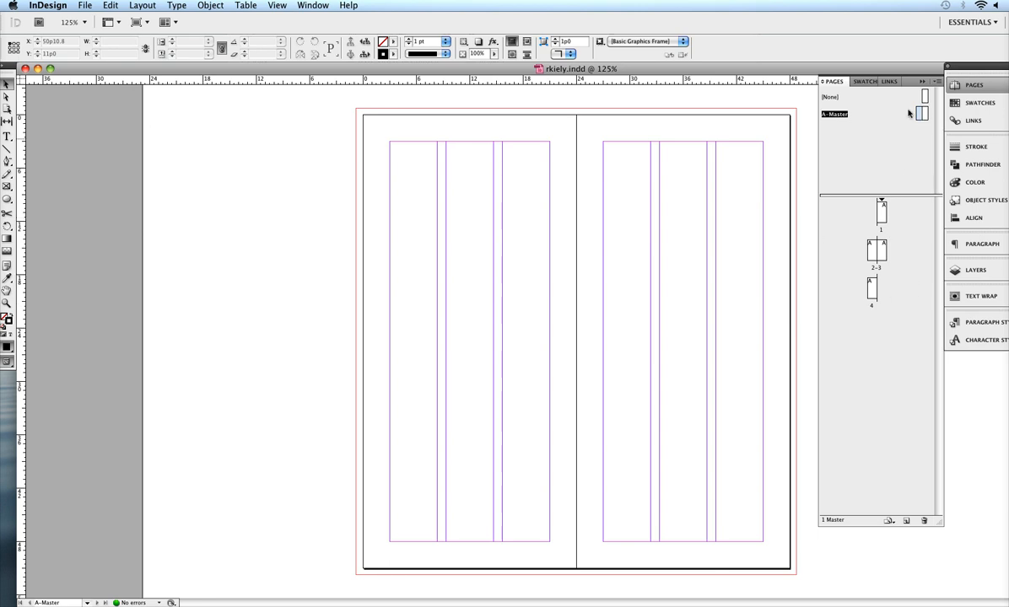
key(super+alt+0)
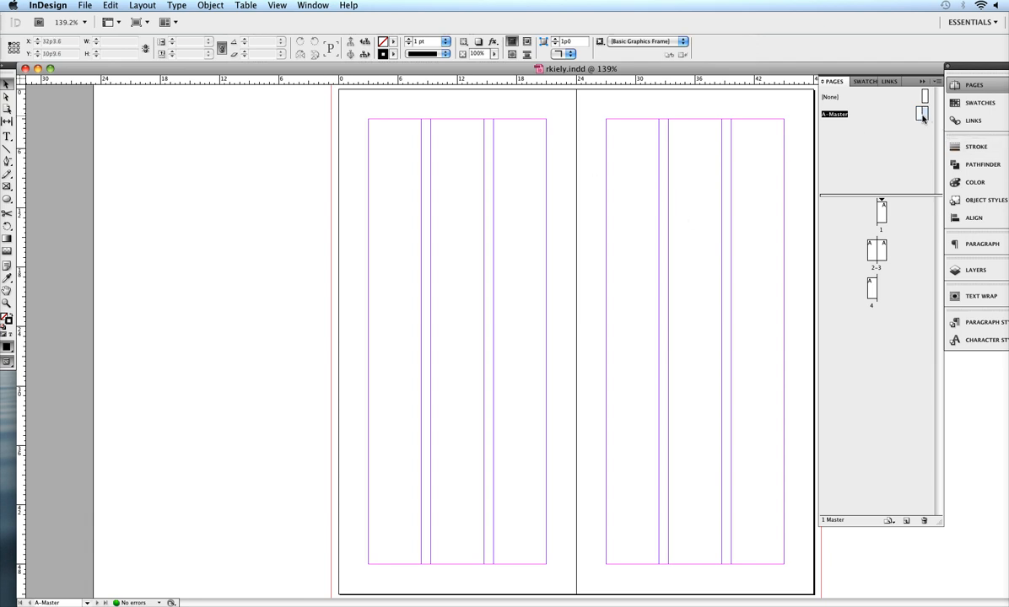
double_click(882, 219)
double_click(872, 252)
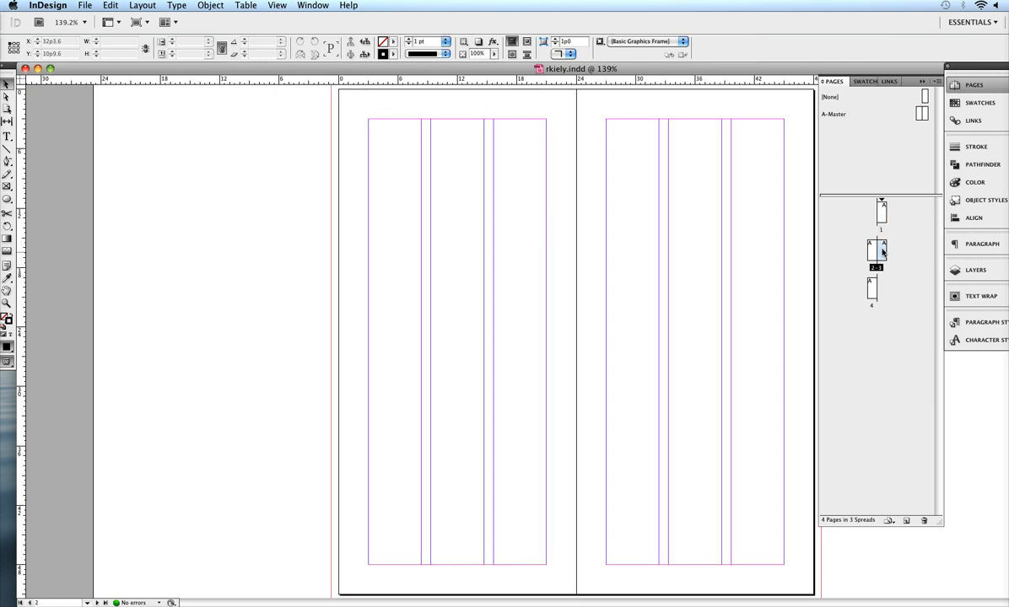
double_click(920, 114)
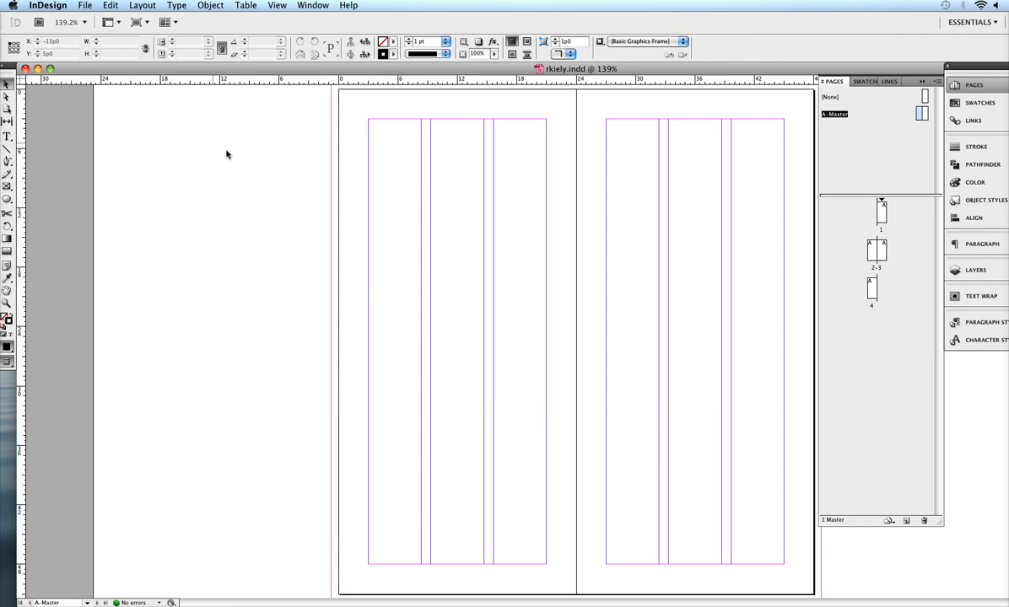
scroll(317, 160, up, 2)
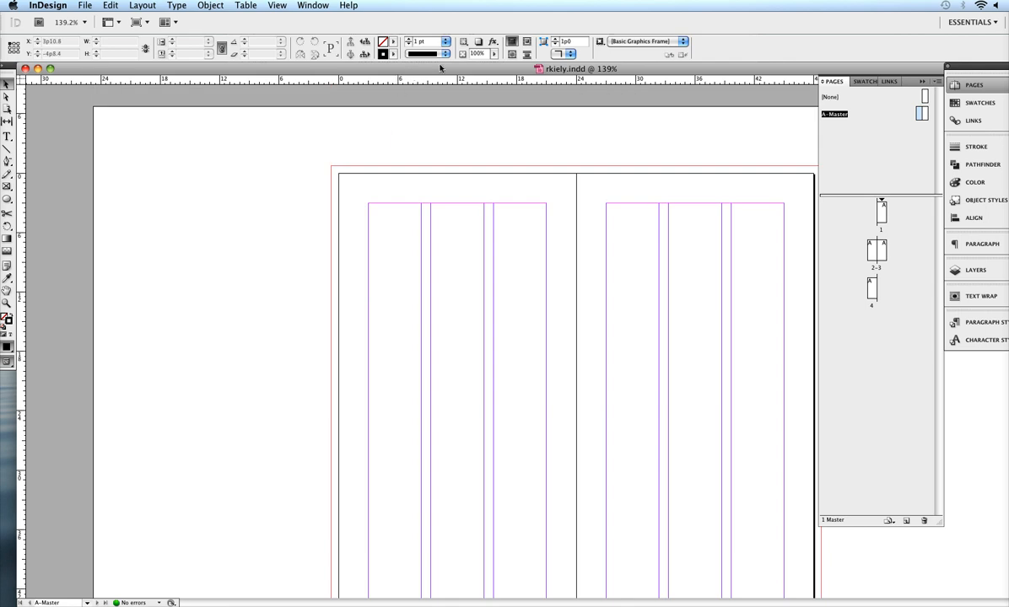
drag(438, 71, 422, 67)
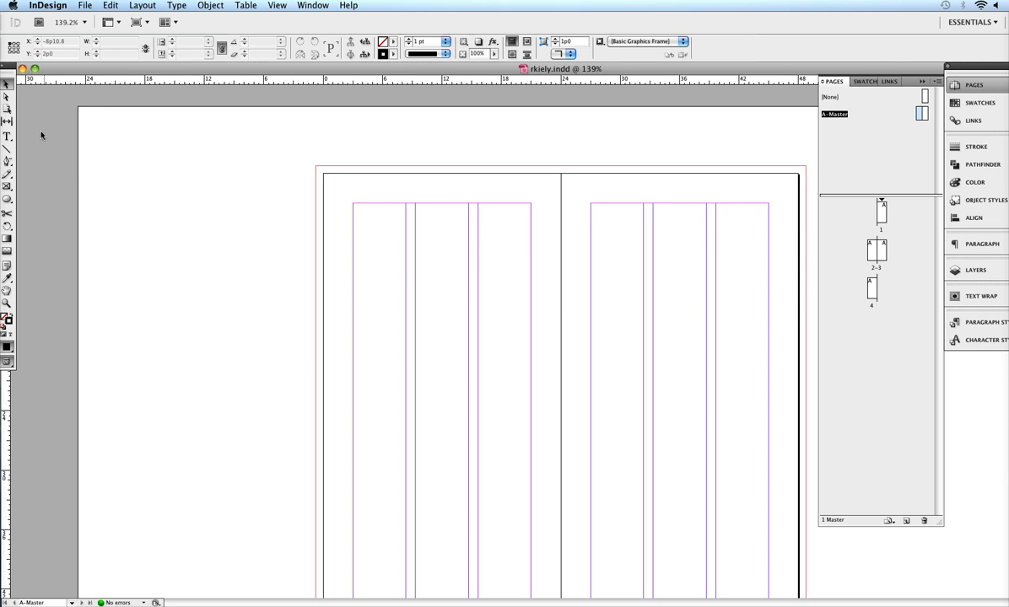
click(175, 7)
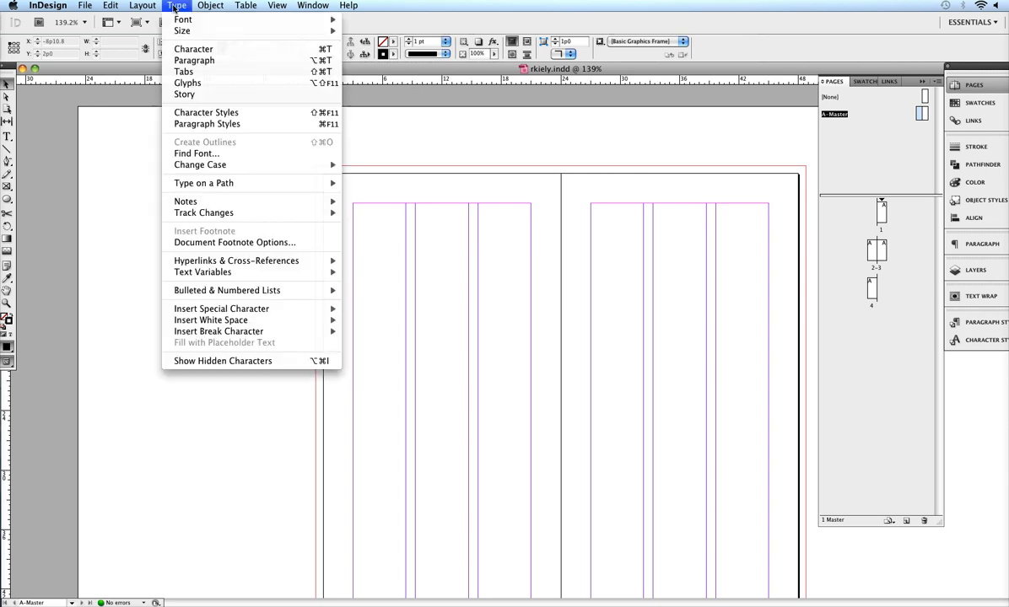
mouse_move(215, 313)
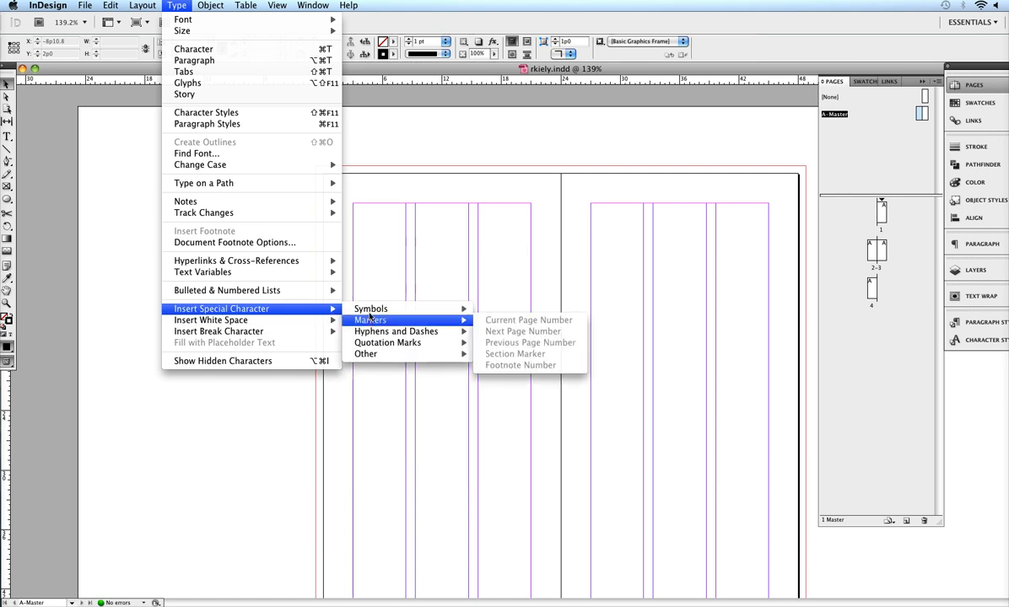
mouse_move(391, 324)
click(356, 216)
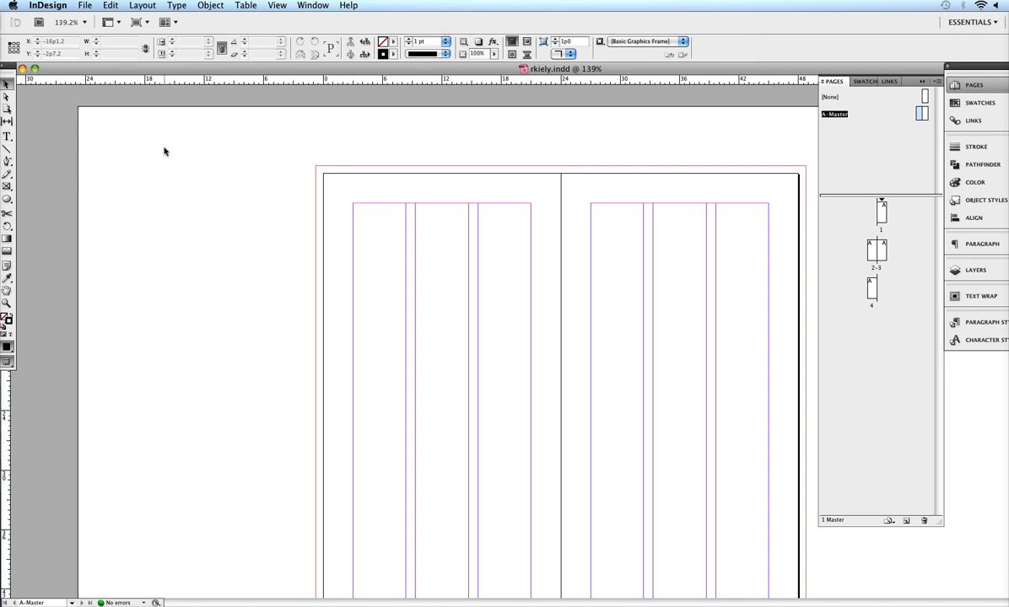
- Draw a small text frame at the top of the left master page's first column and place the cursor in it
key(f)
drag(352, 203, 406, 229)
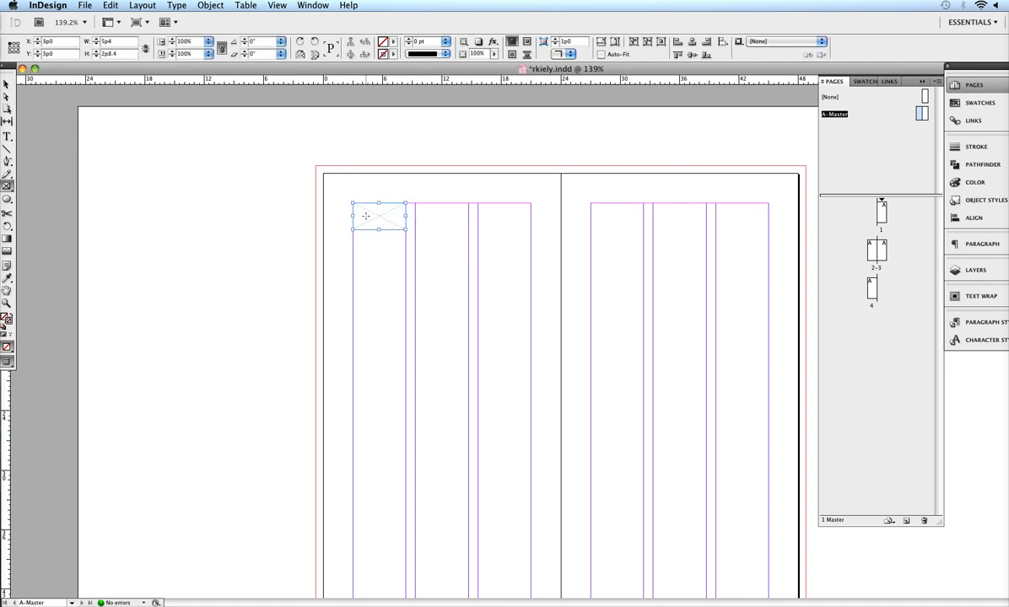
key(t)
click(364, 211)
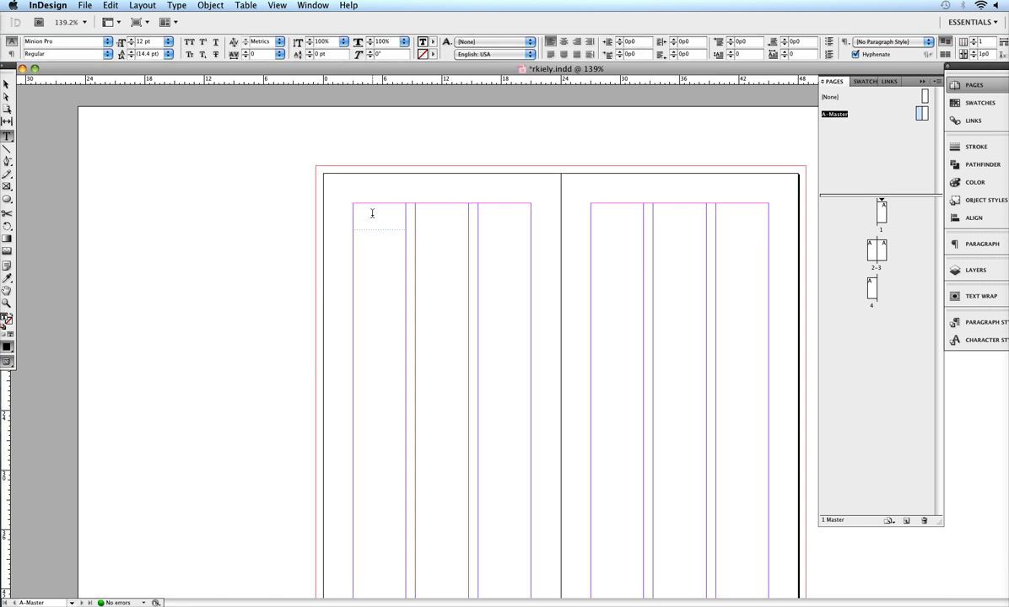
- Insert the Current Page Number marker into the frame
click(176, 6)
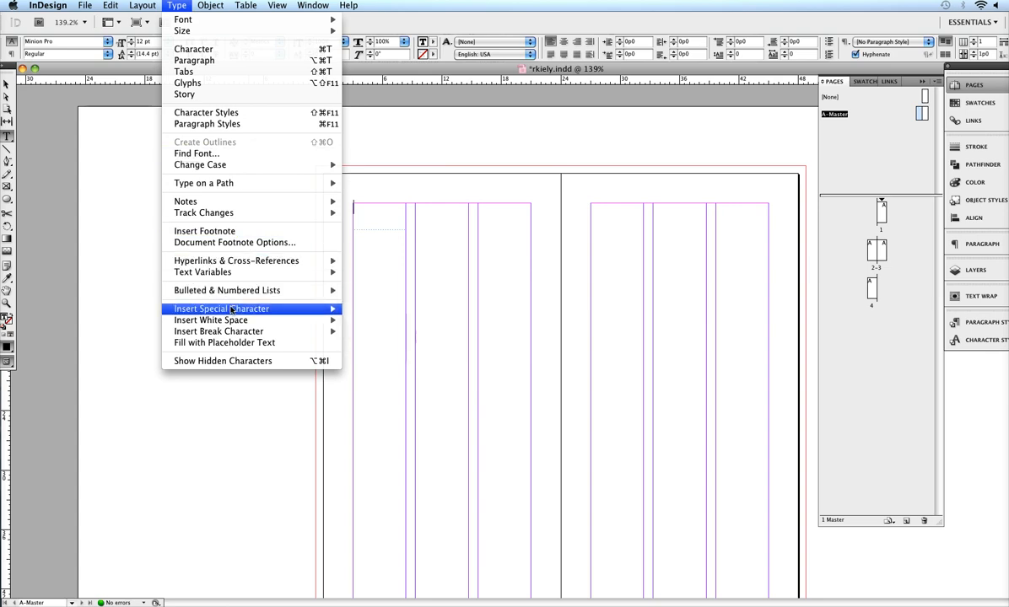
mouse_move(253, 309)
mouse_move(364, 322)
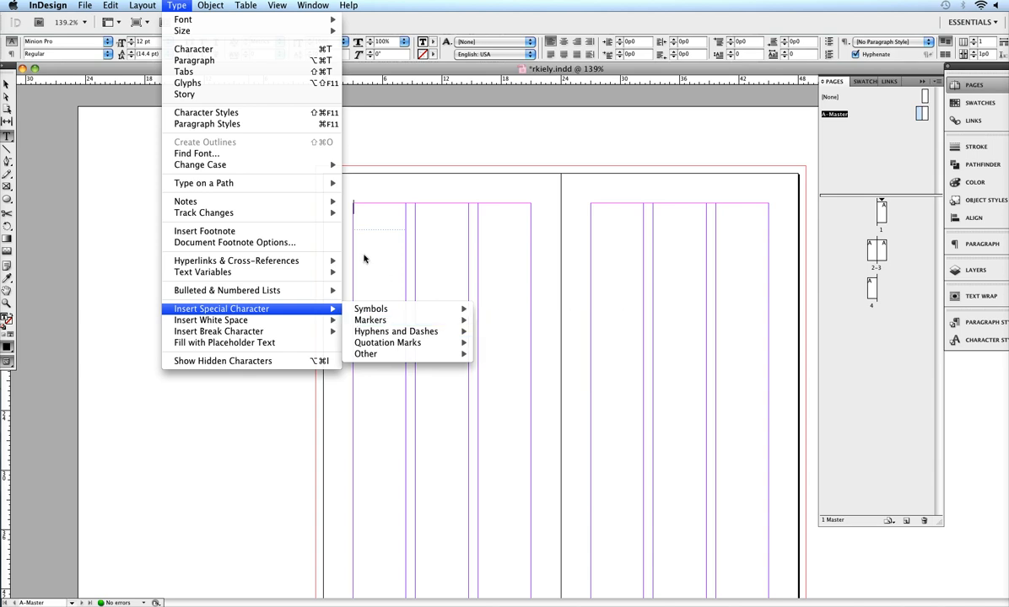
mouse_move(426, 321)
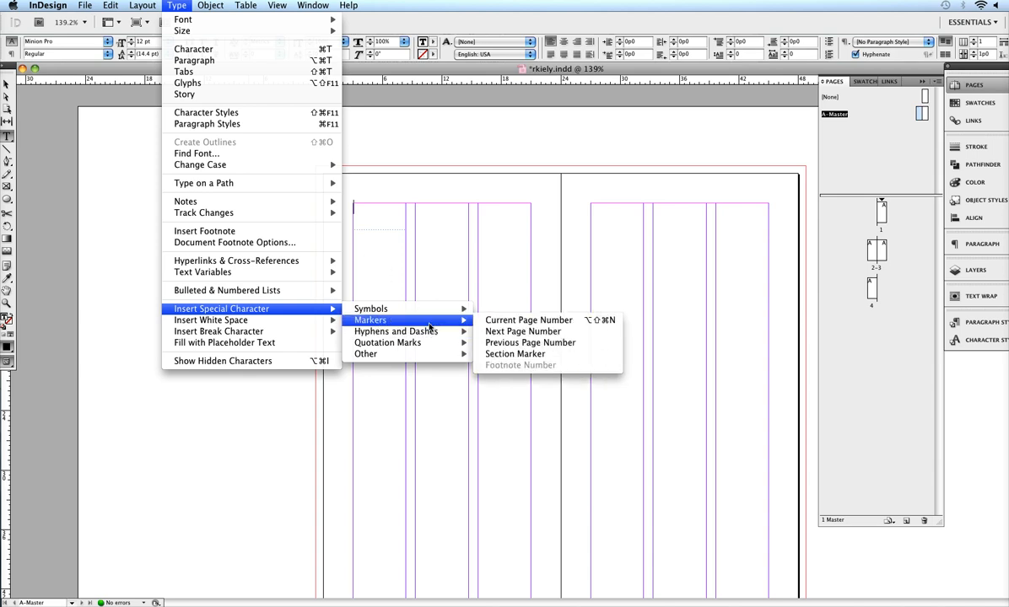
click(509, 321)
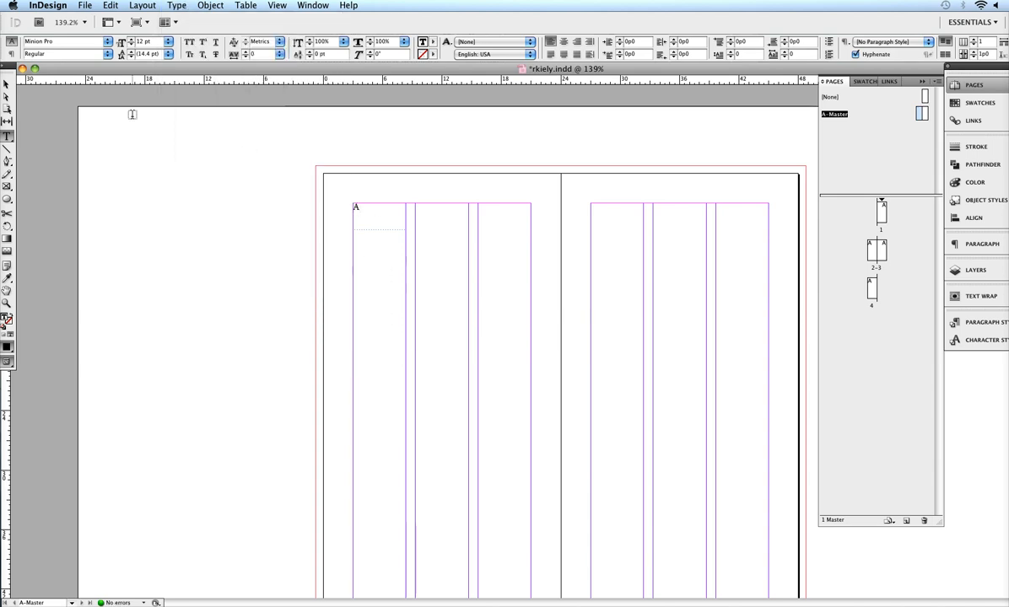
- Review pages 1 to 4 for the page numbers, returning to the A-Master
click(6, 83)
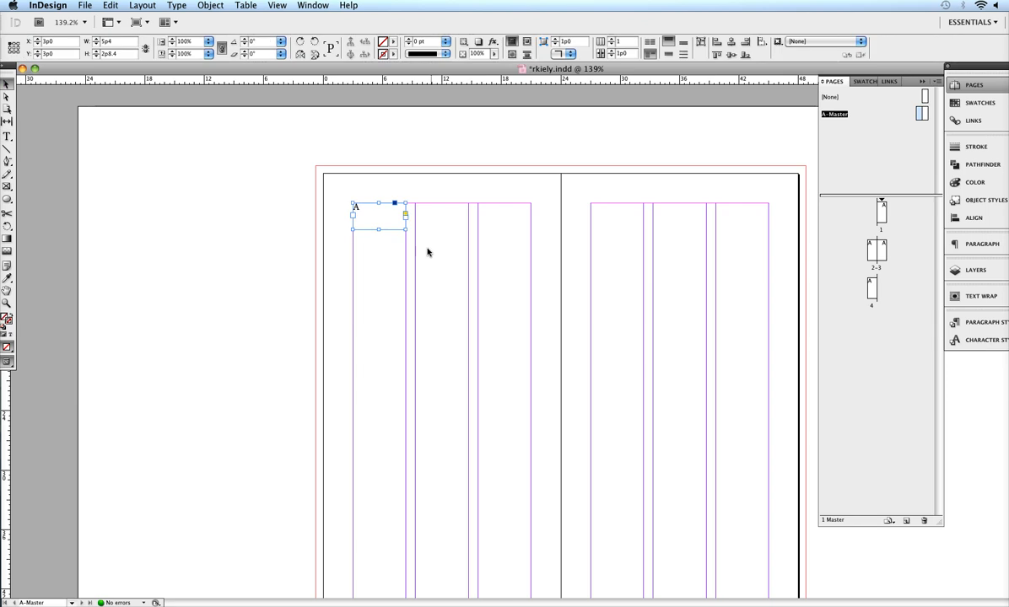
double_click(882, 217)
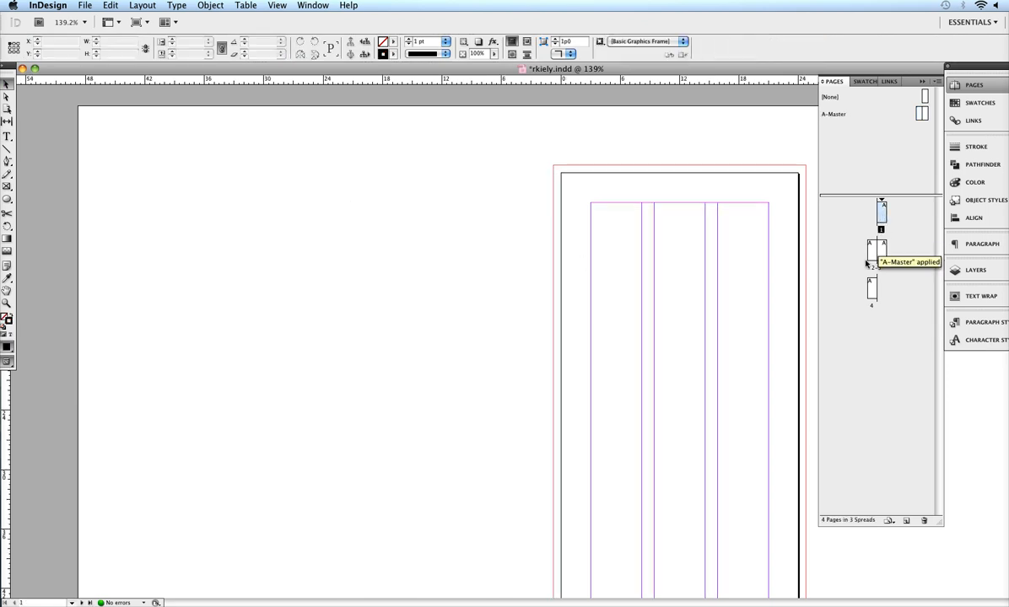
double_click(874, 255)
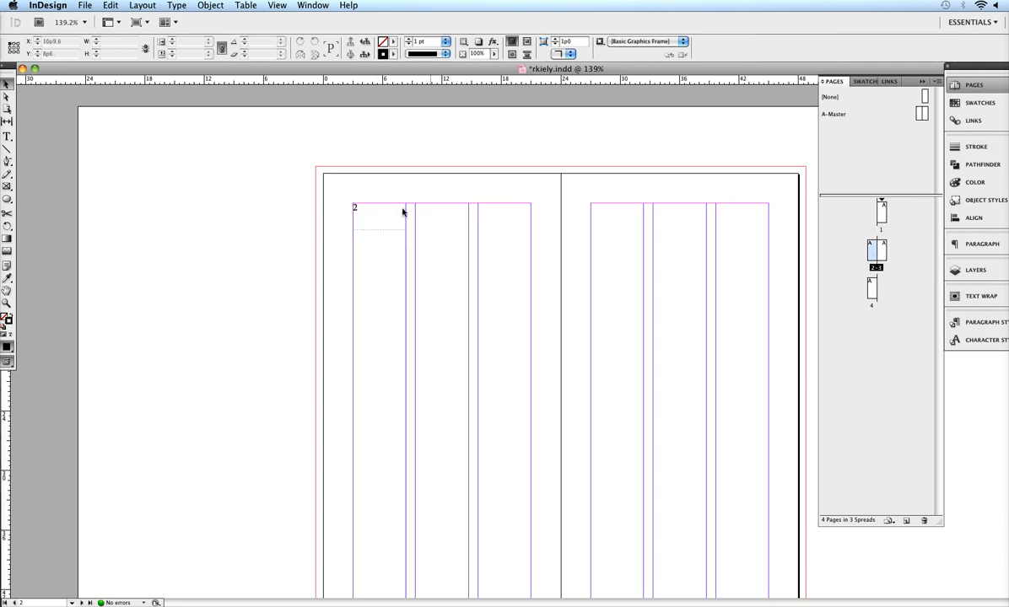
double_click(872, 292)
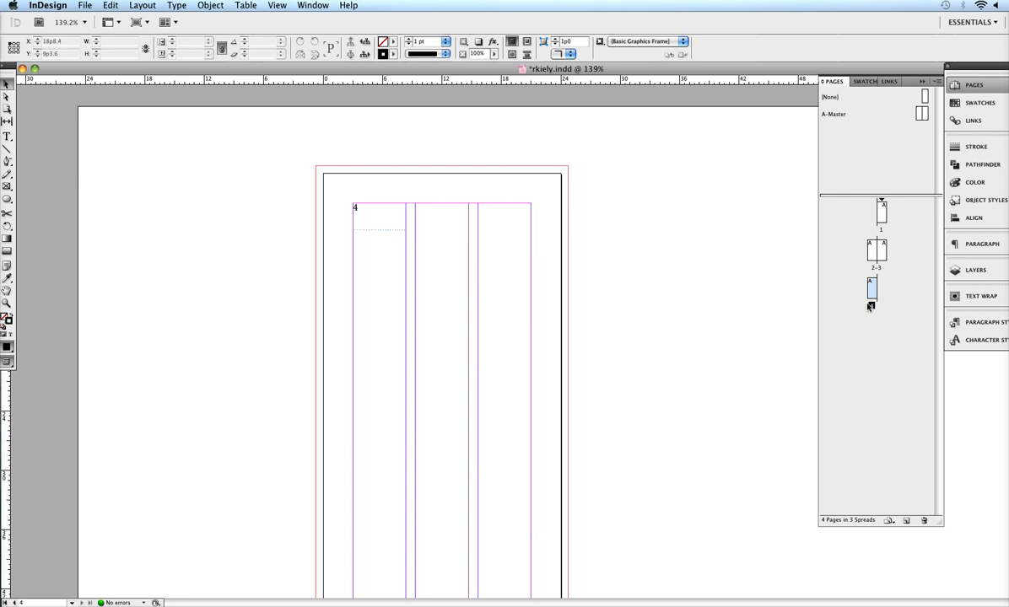
double_click(920, 114)
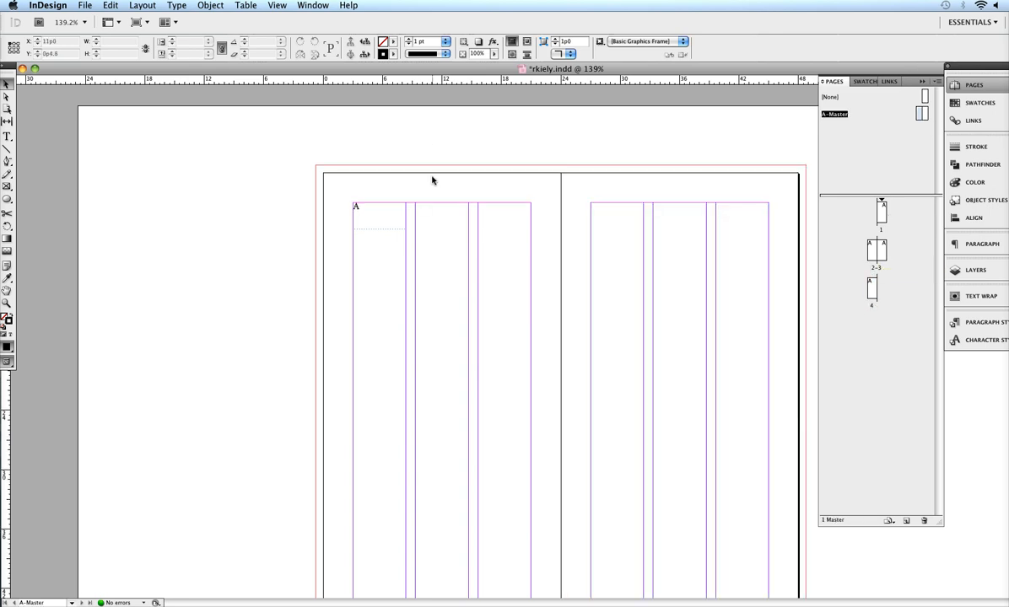
- Duplicate the page-number frame to the top of the right master page's last column and right-align its text
click(372, 215)
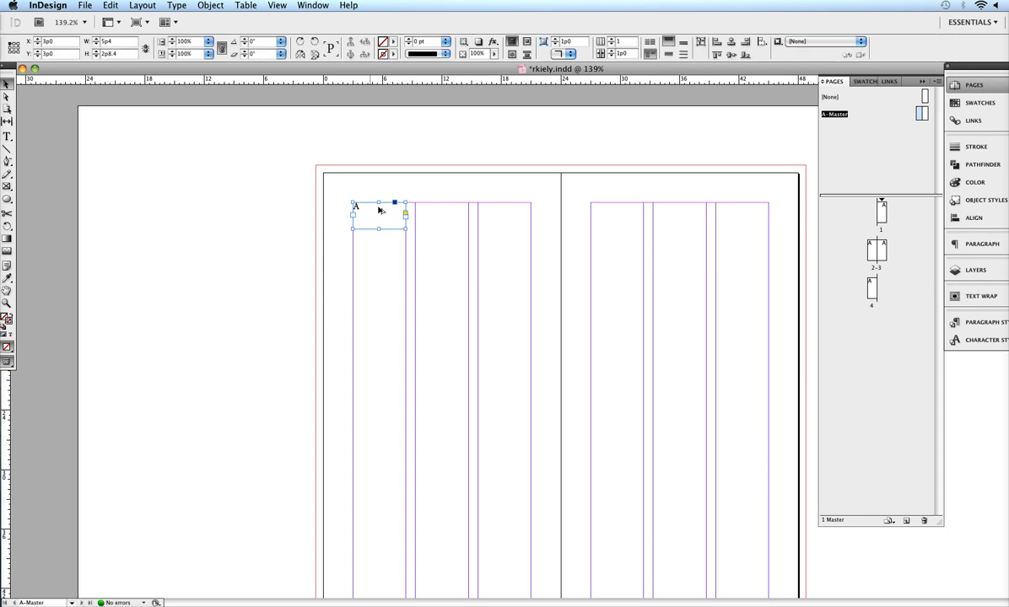
drag(379, 210, 747, 219)
double_click(735, 214)
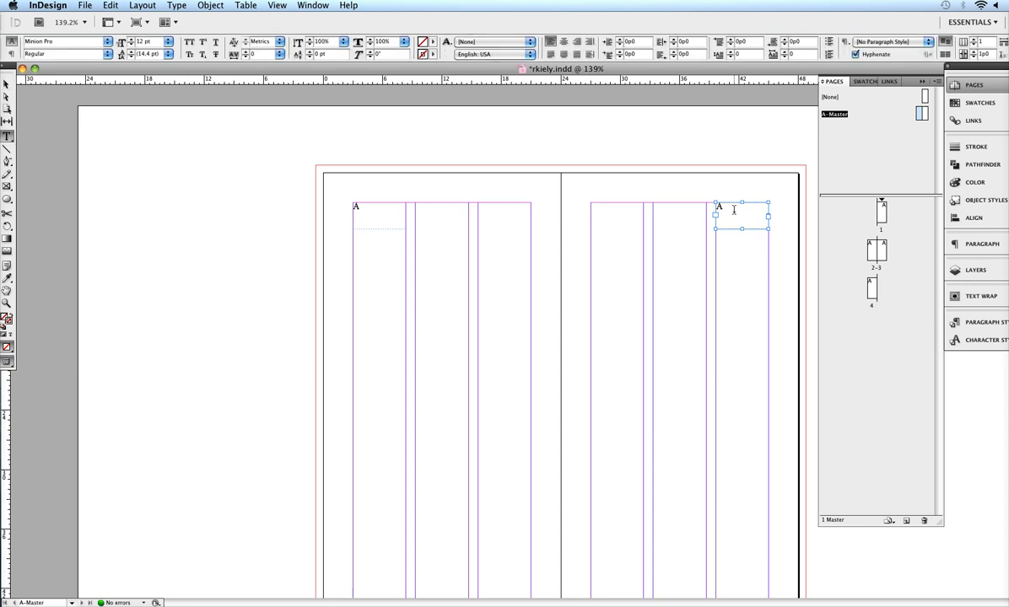
double_click(719, 209)
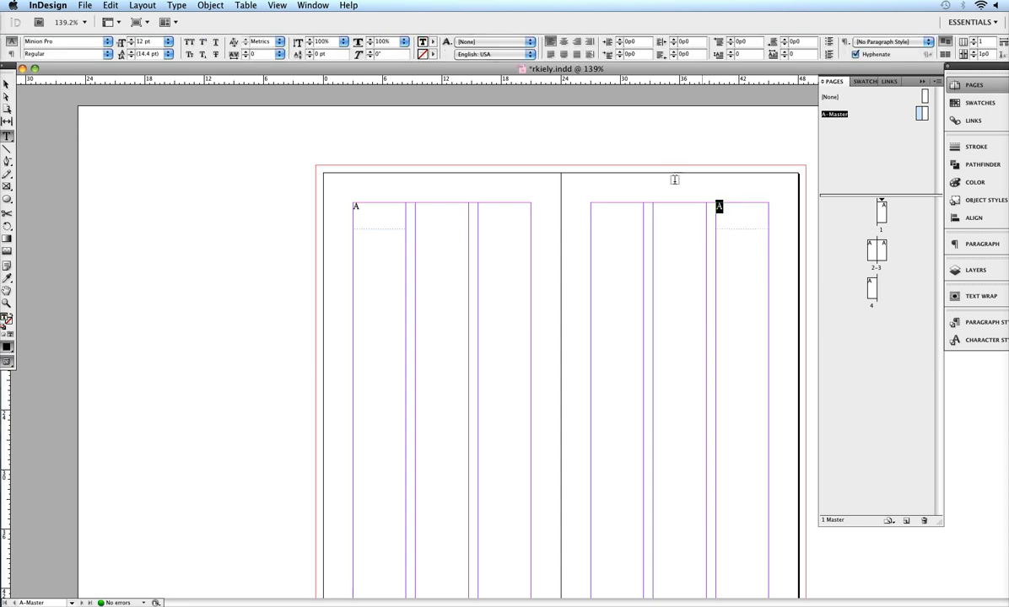
click(576, 41)
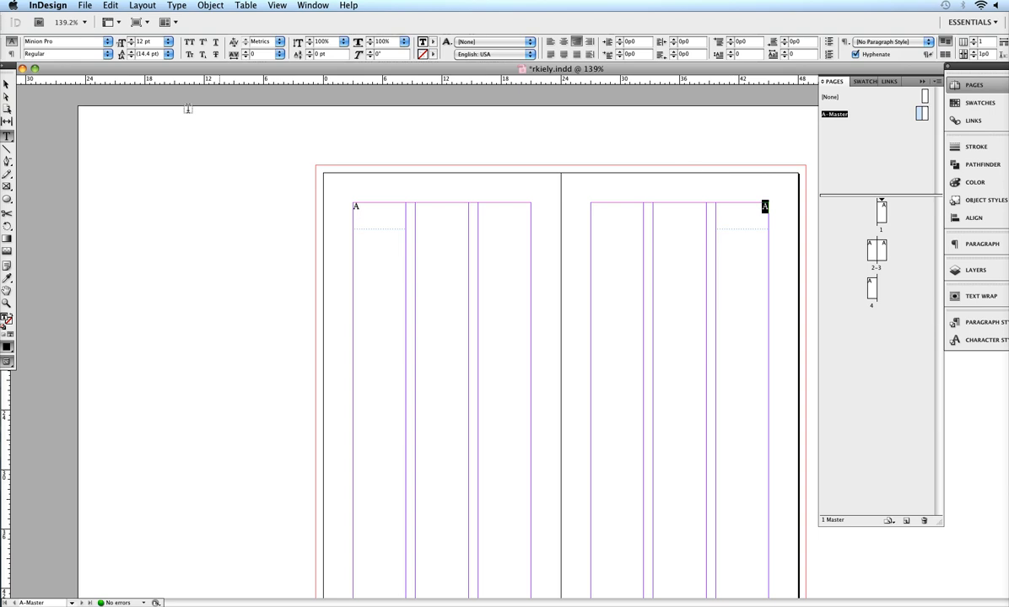
- Deselect the frame and save the document
click(6, 83)
click(268, 250)
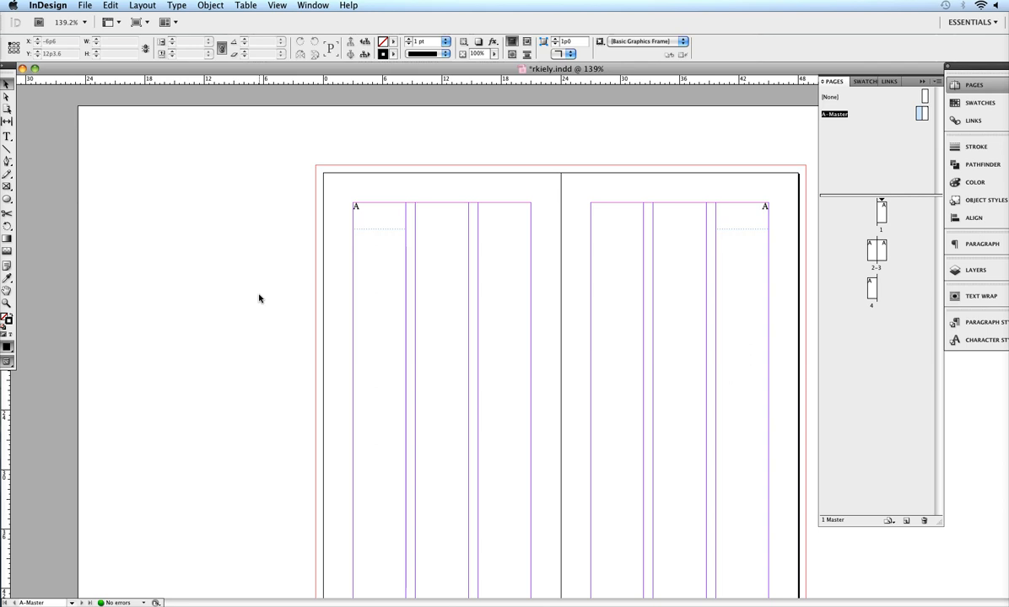
key(super+s)
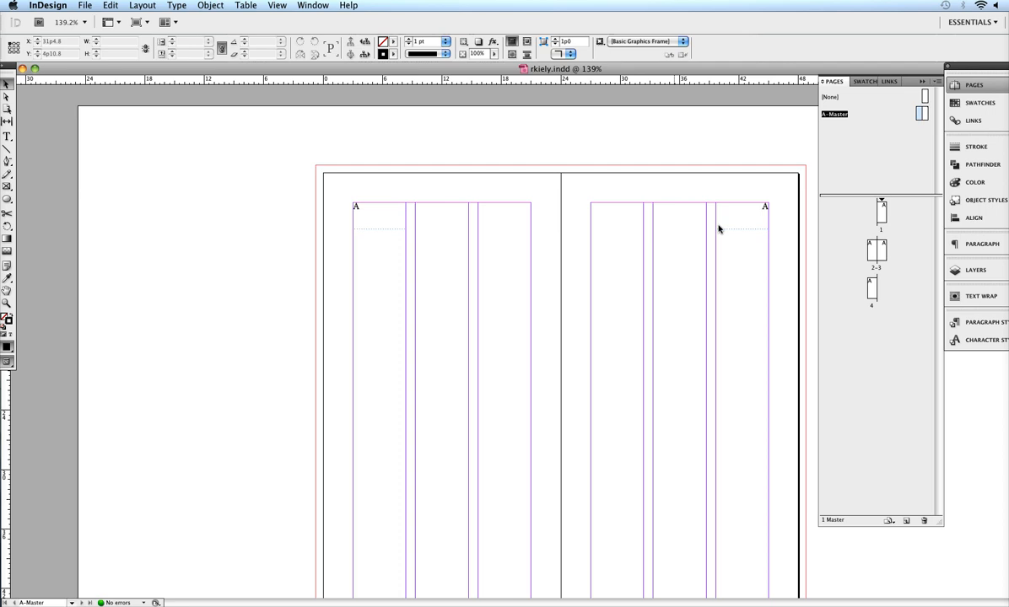
- Review pages 1 to 4 for the page numbers, returning to the A-Master
double_click(883, 213)
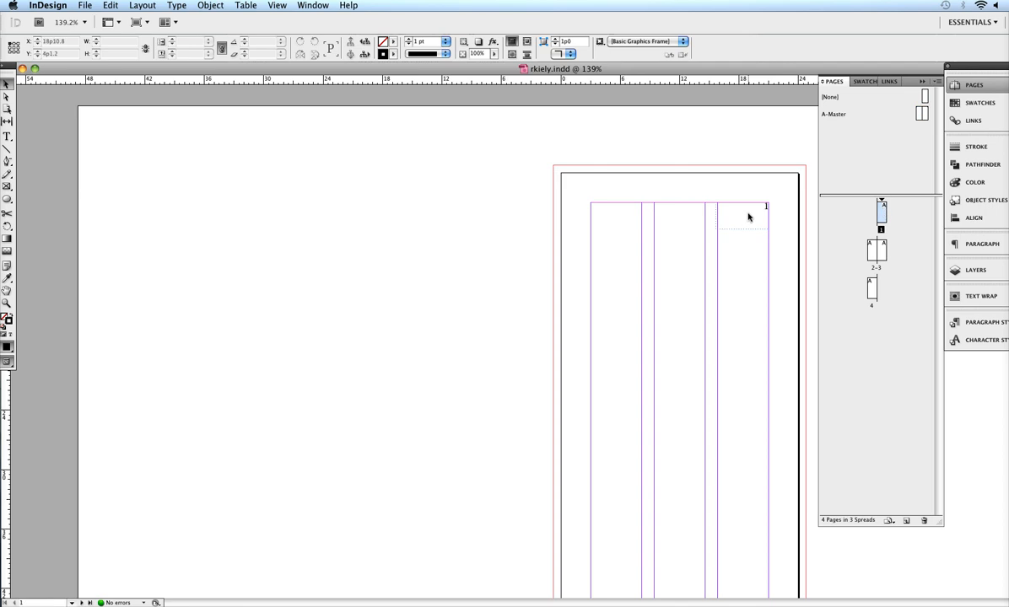
double_click(872, 255)
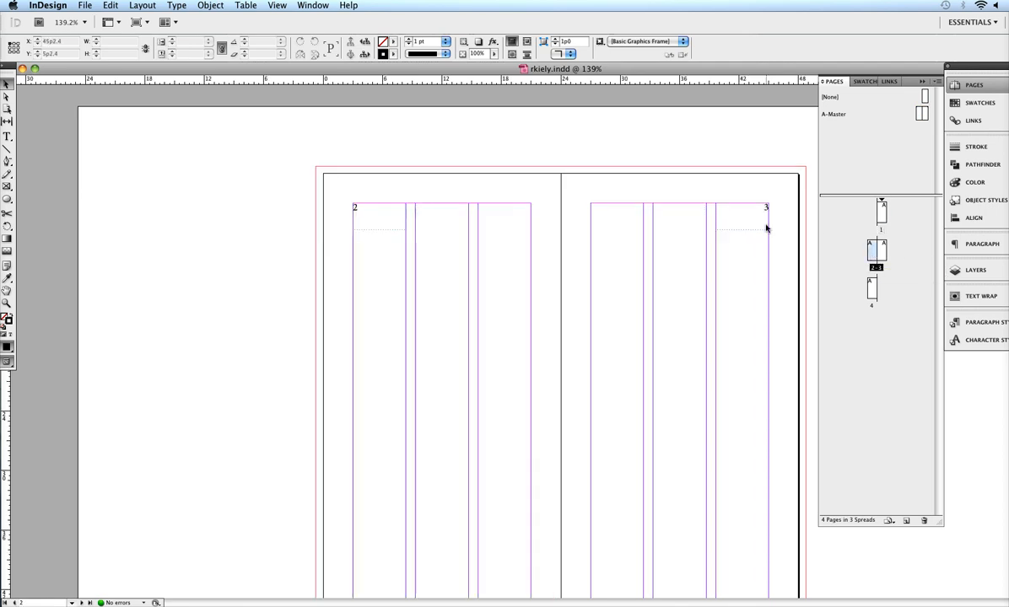
double_click(872, 291)
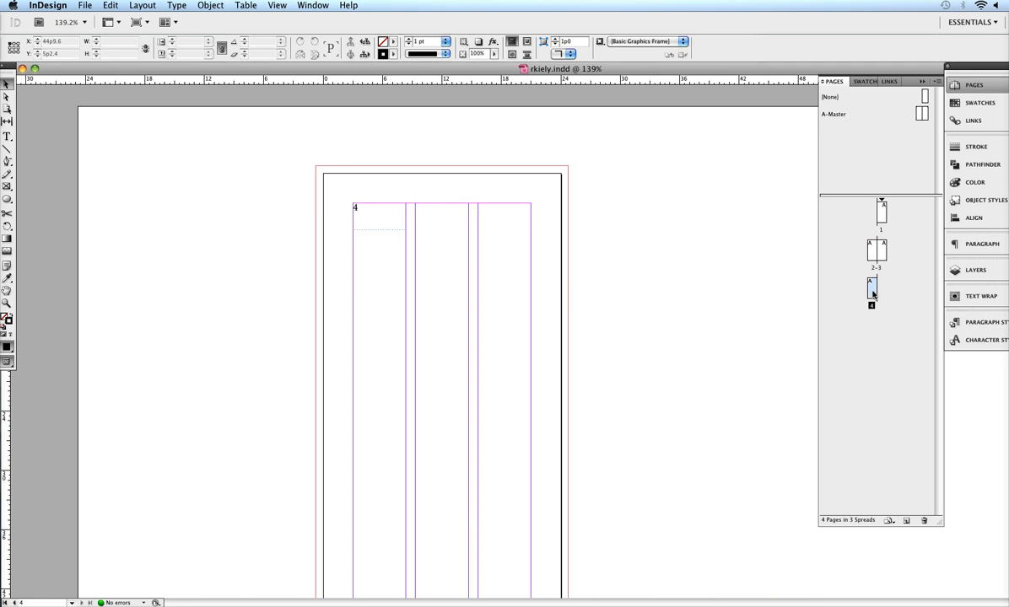
double_click(921, 114)
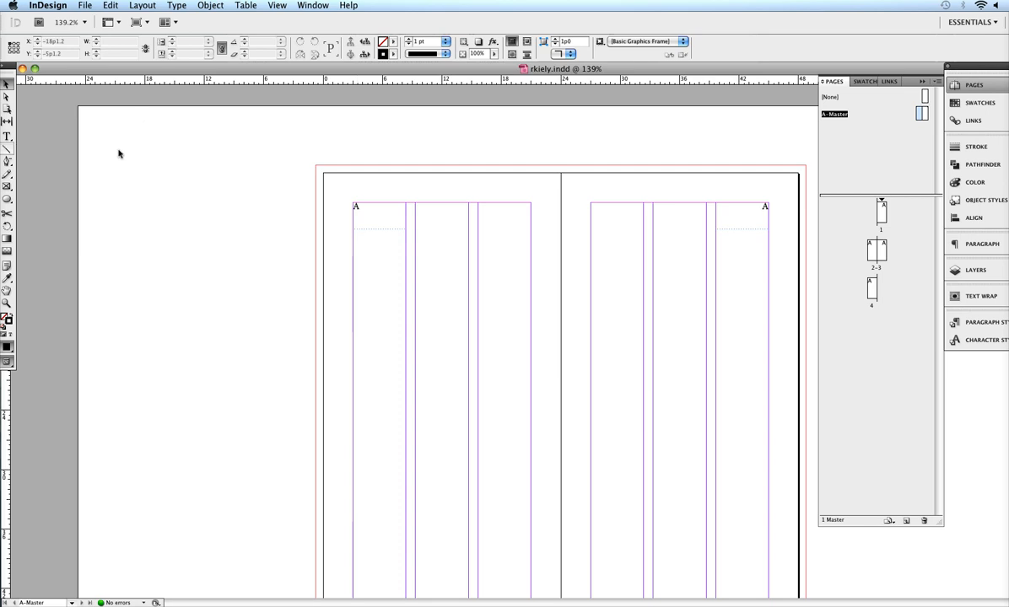
- Draw a frame about 24p0 by 2p3.6 across the top of the left master page and apply the yellow C=0 M=0 Y=100 K=0 swatch to its stroke
click(7, 185)
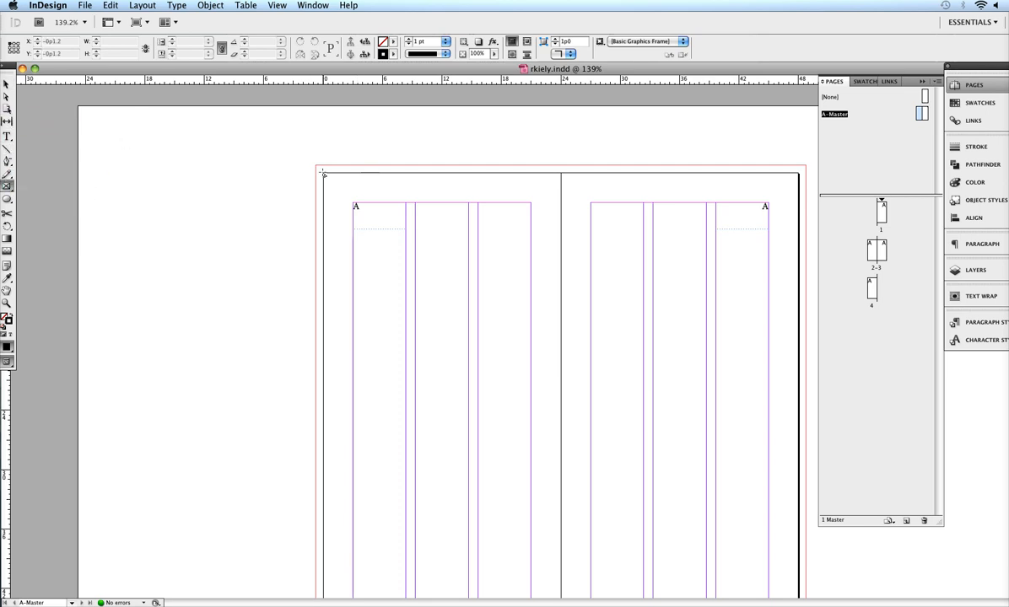
mouse_move(323, 173)
mouse_down()
mouse_move(375, 196)
mouse_move(575, 195)
mouse_move(559, 196)
mouse_up()
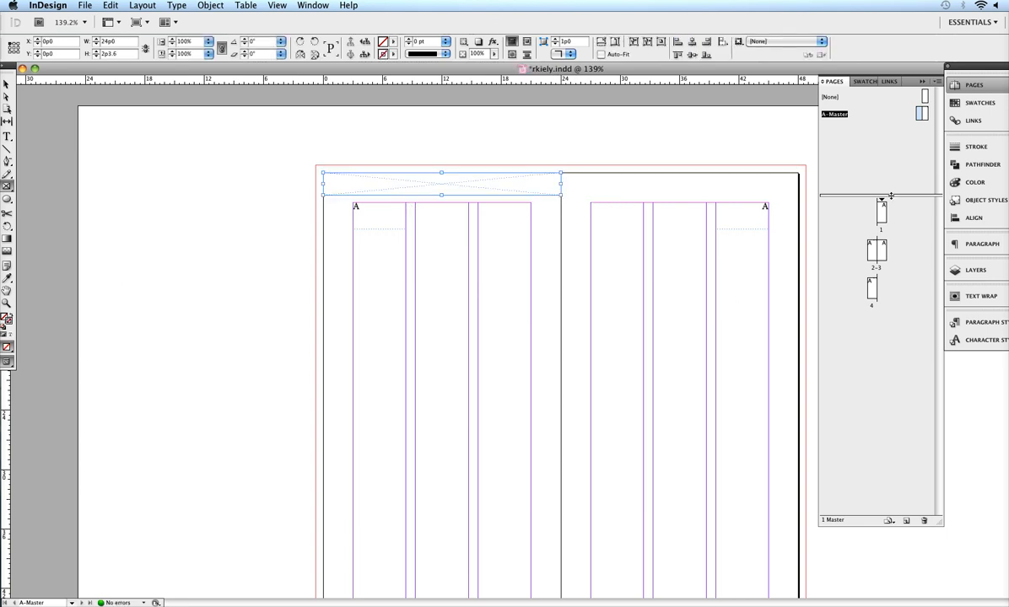
click(865, 81)
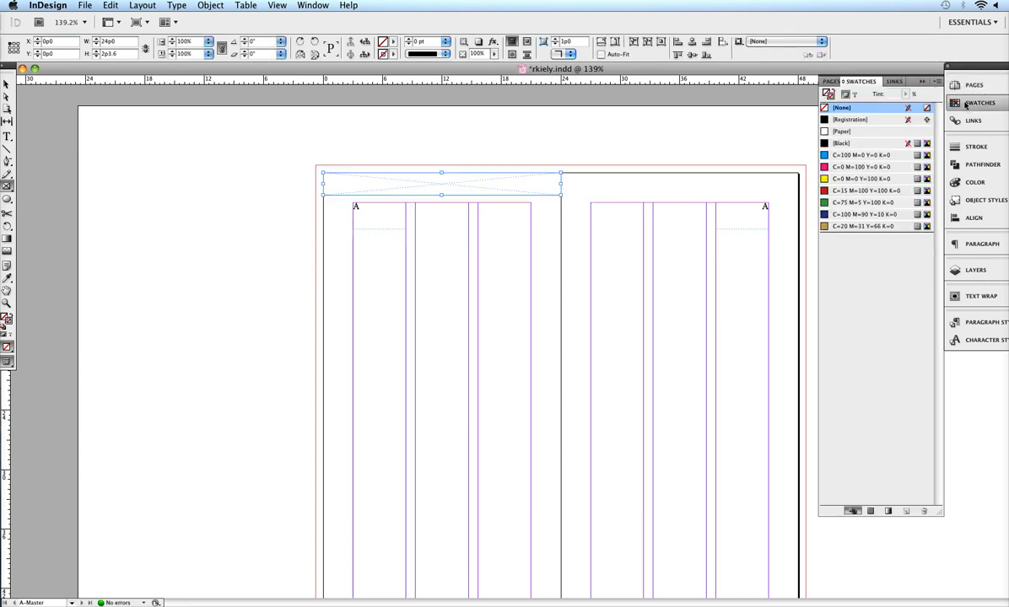
click(836, 181)
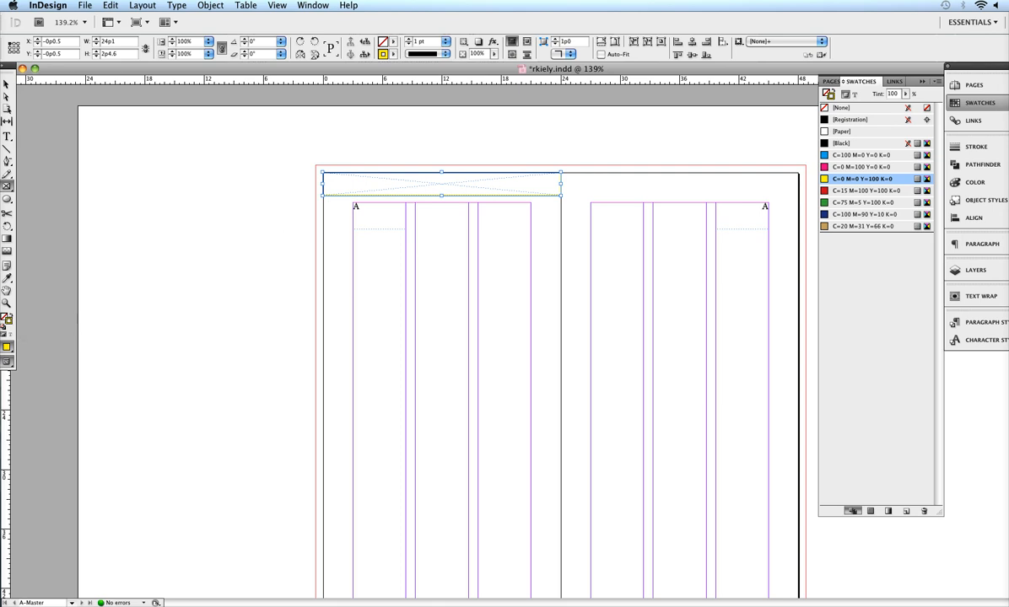
- Swap the header frame's fill and stroke, then fill it with the C=20 M=31 Y=66 K=0 swatch
click(10, 315)
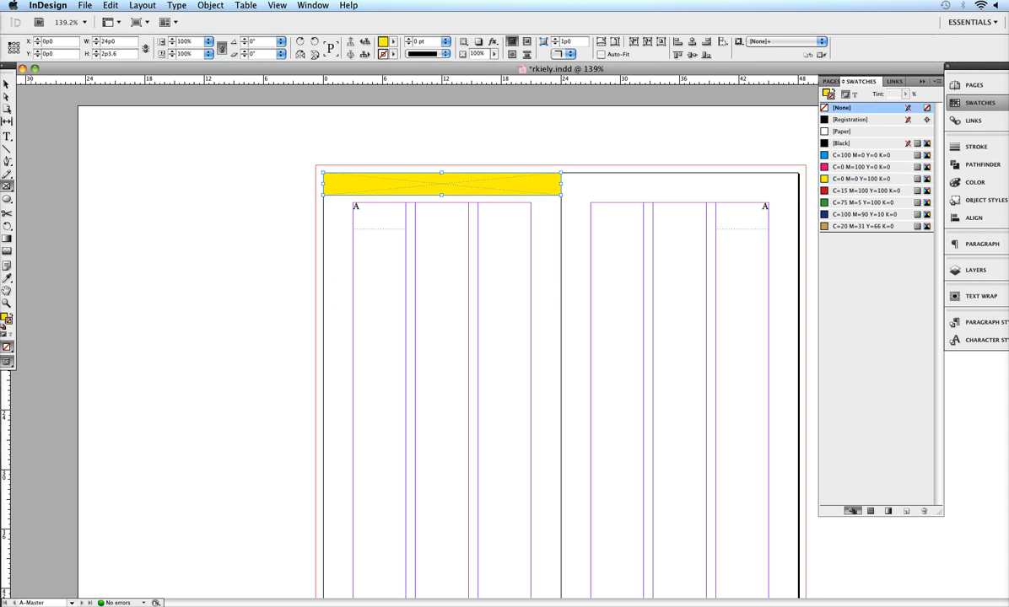
click(5, 84)
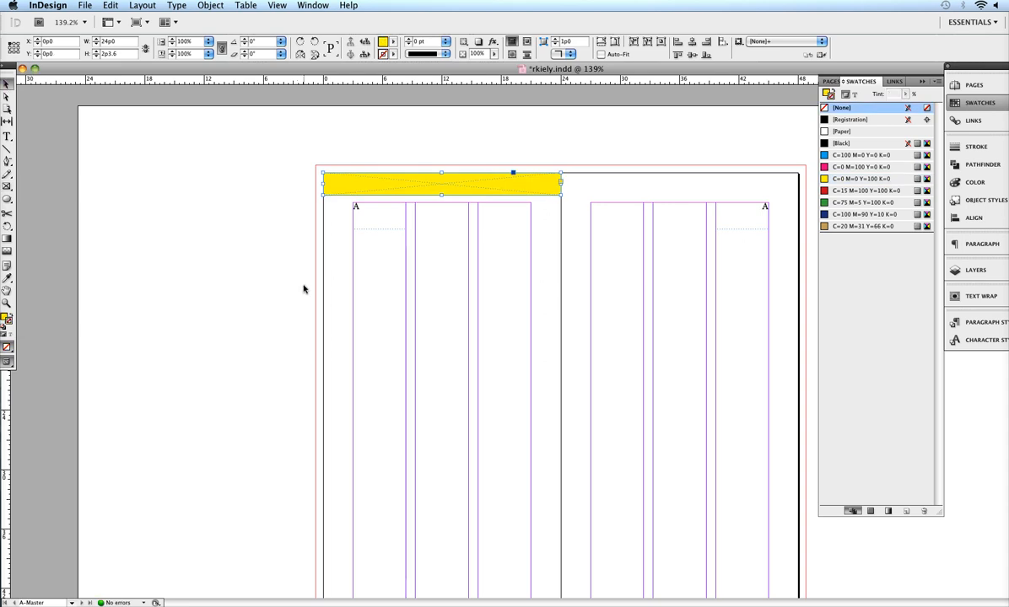
click(458, 227)
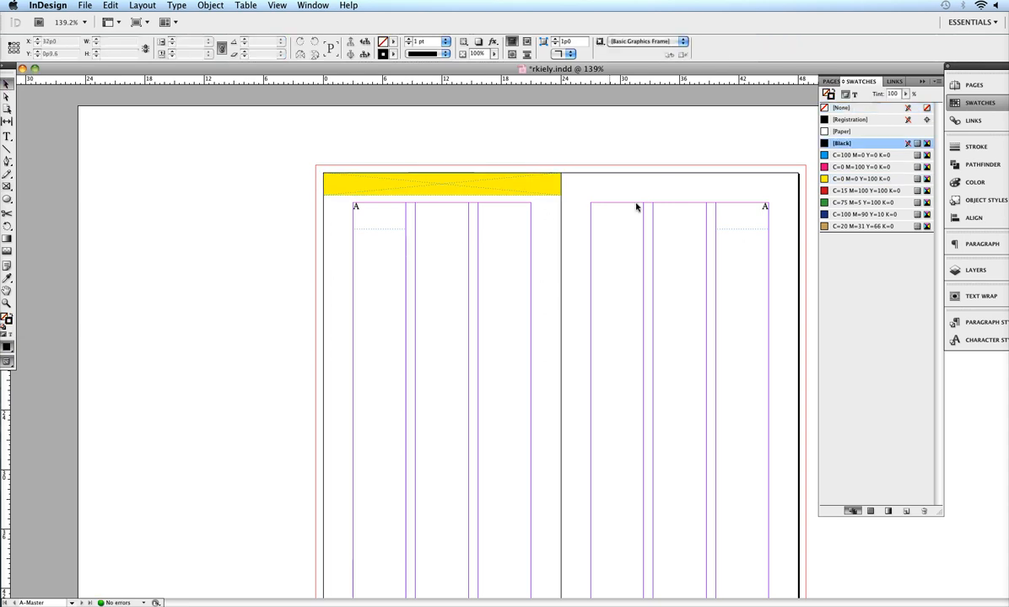
click(862, 227)
click(540, 191)
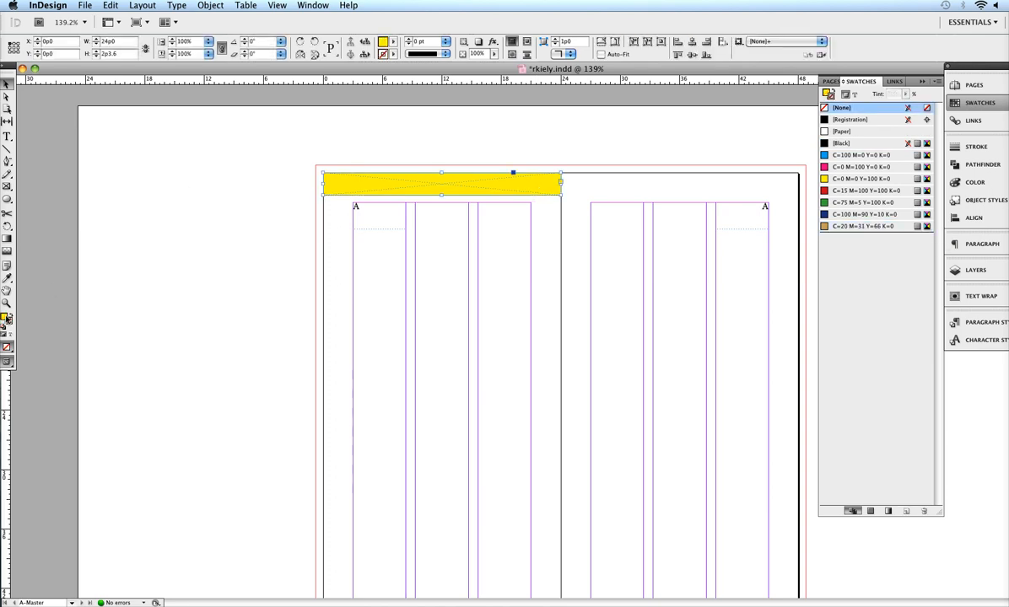
click(5, 316)
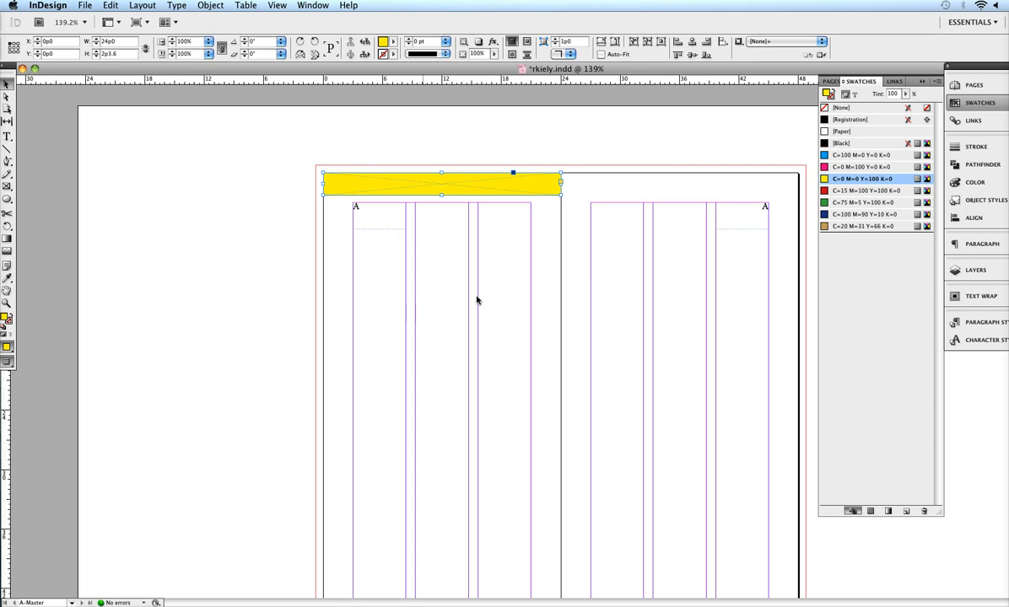
click(874, 227)
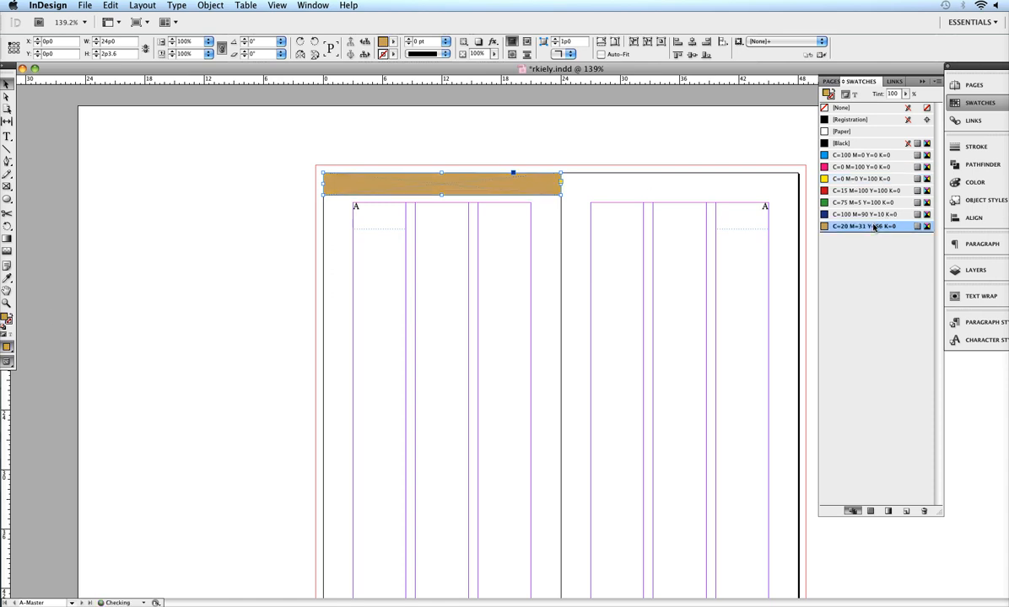
- Stretch the header frame to the top-left bleed corner and across the whole spread to the right bleed edge
click(488, 142)
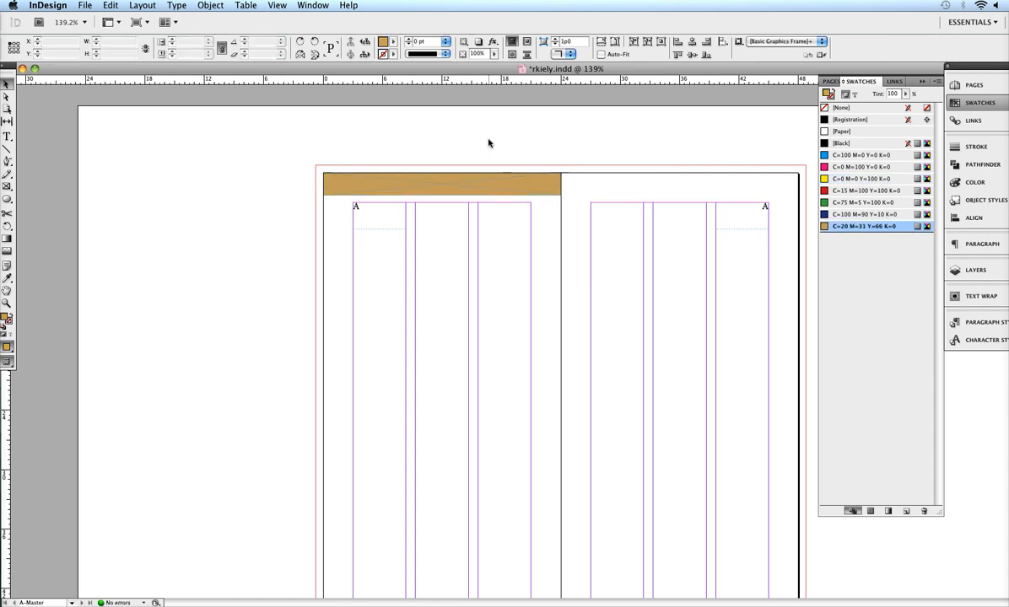
click(501, 184)
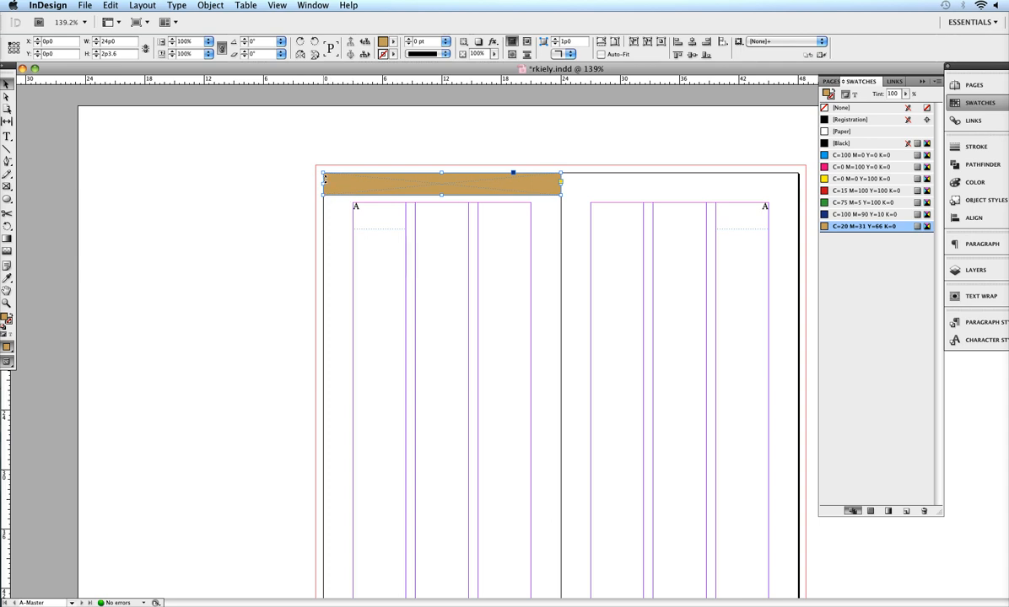
drag(322, 173, 314, 164)
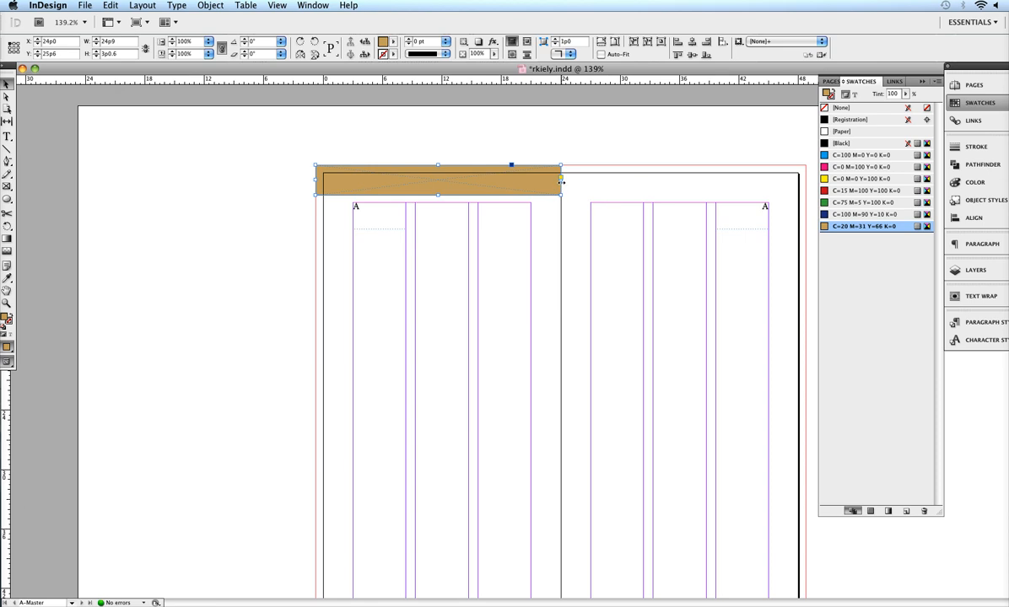
drag(560, 180, 808, 179)
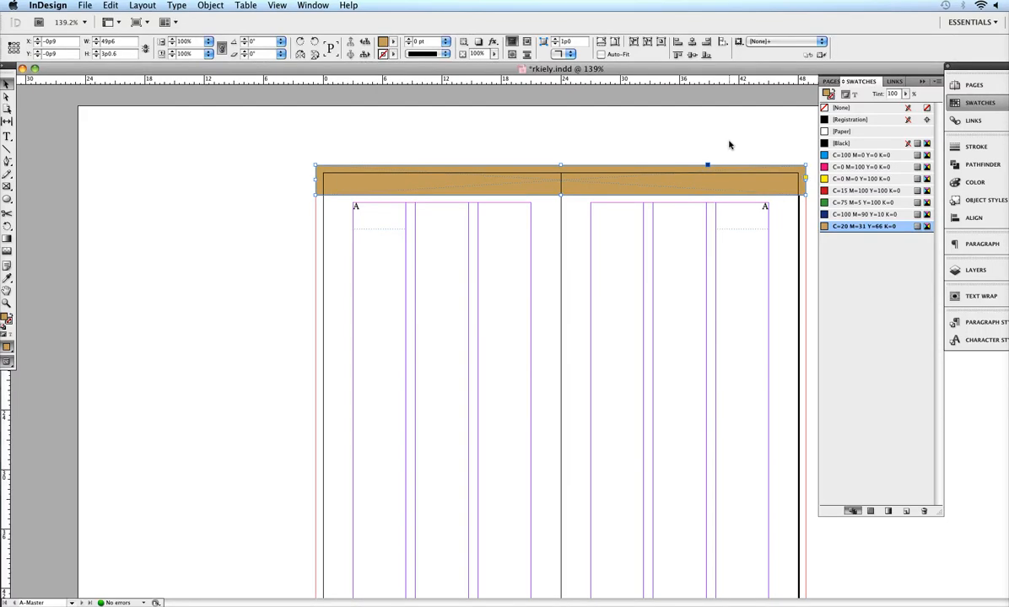
click(730, 145)
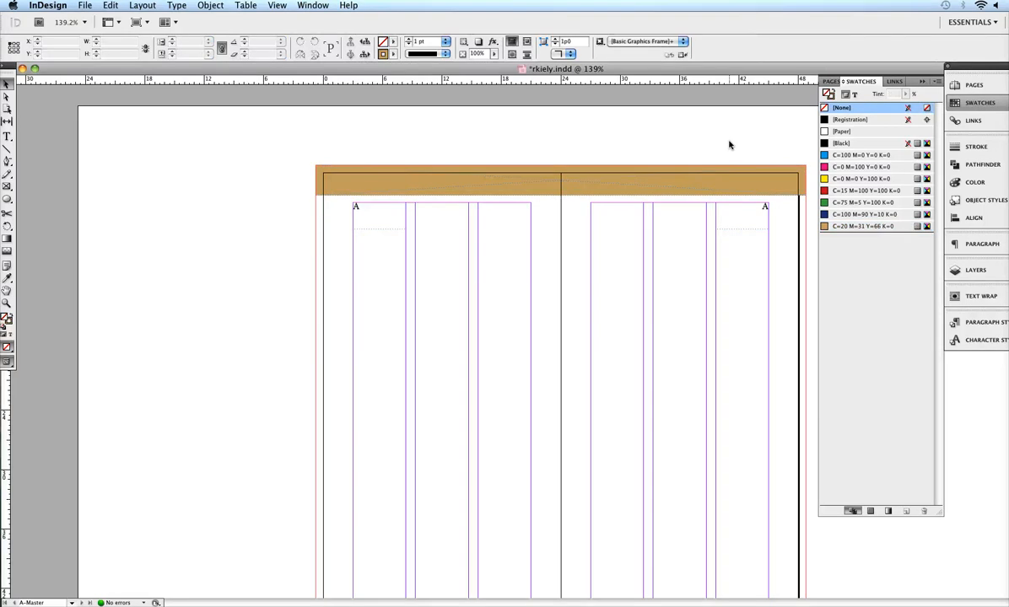
- Fit a header frame about 24p9 wide over the right master page to the bleed, then save the document
click(746, 184)
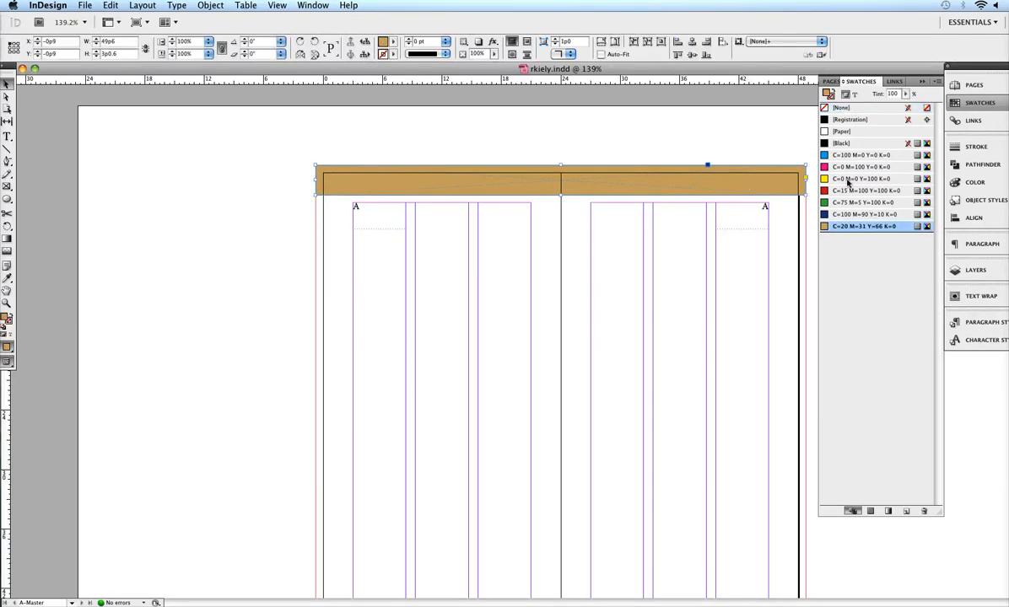
drag(805, 180, 762, 189)
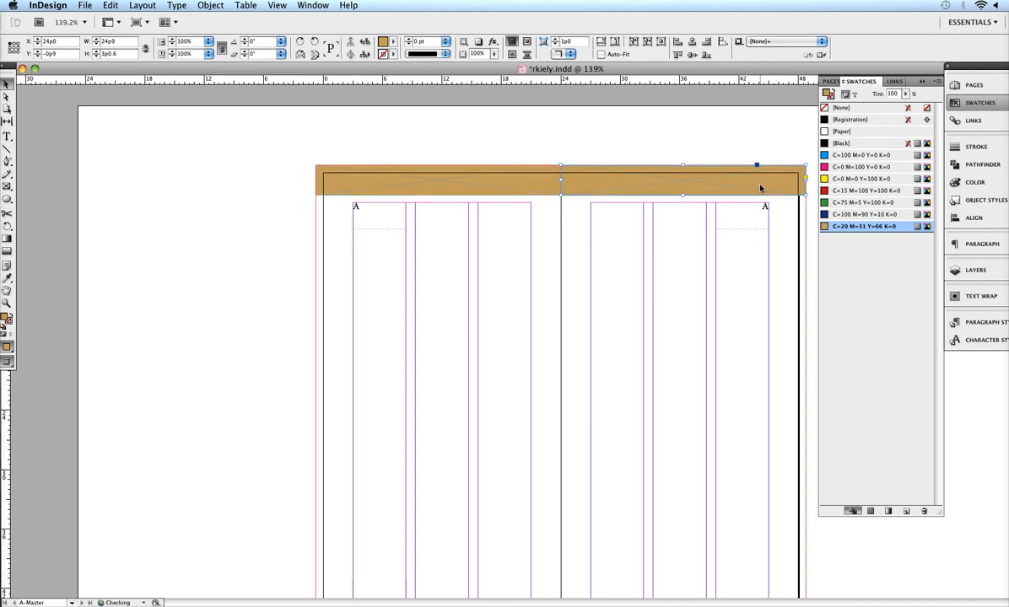
click(607, 142)
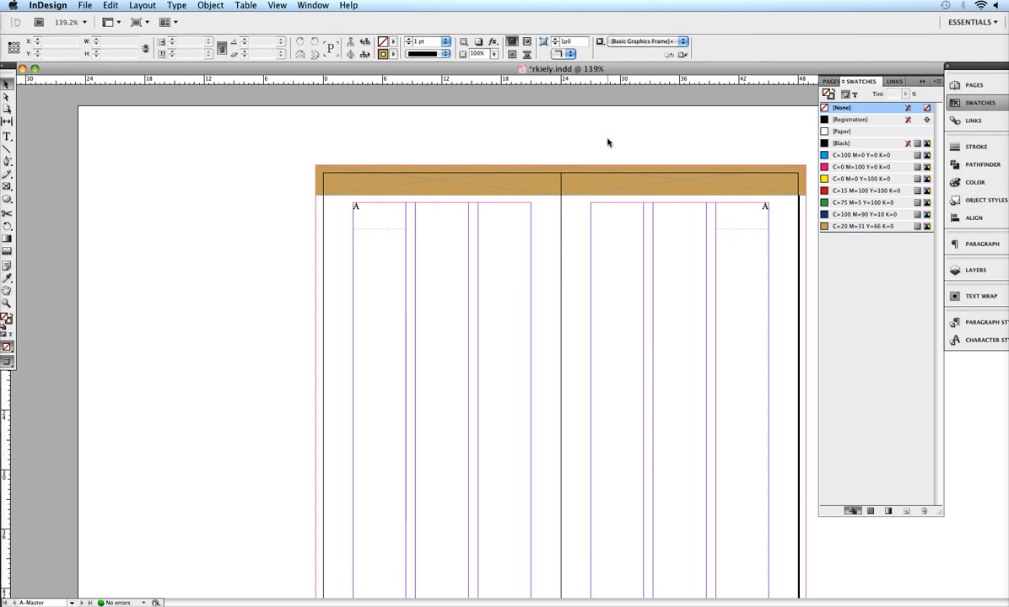
key(super+s)
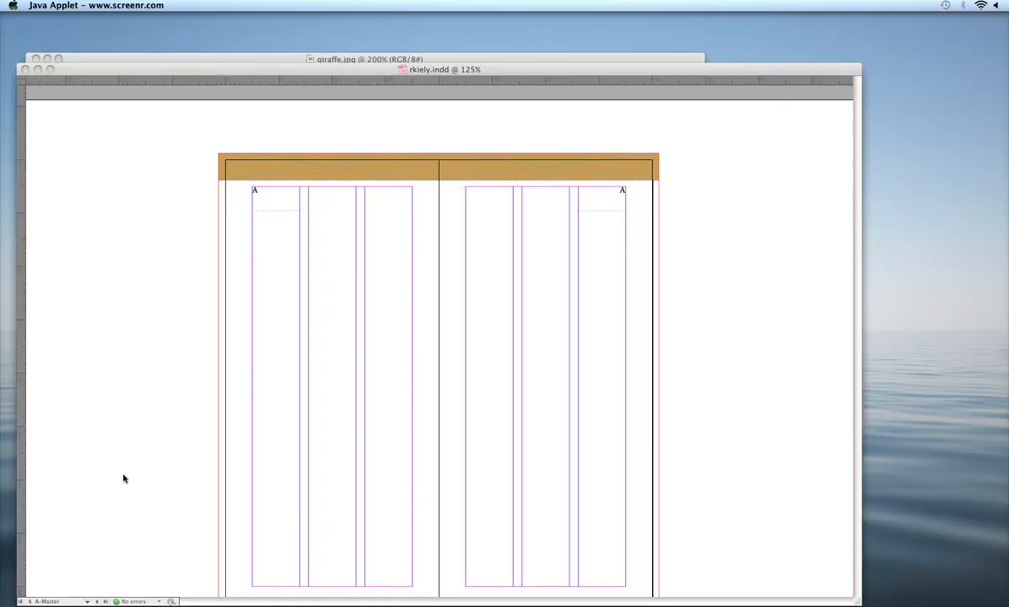
- Add horizontal ruler guides at about 14p2.4 across both master pages
click(164, 379)
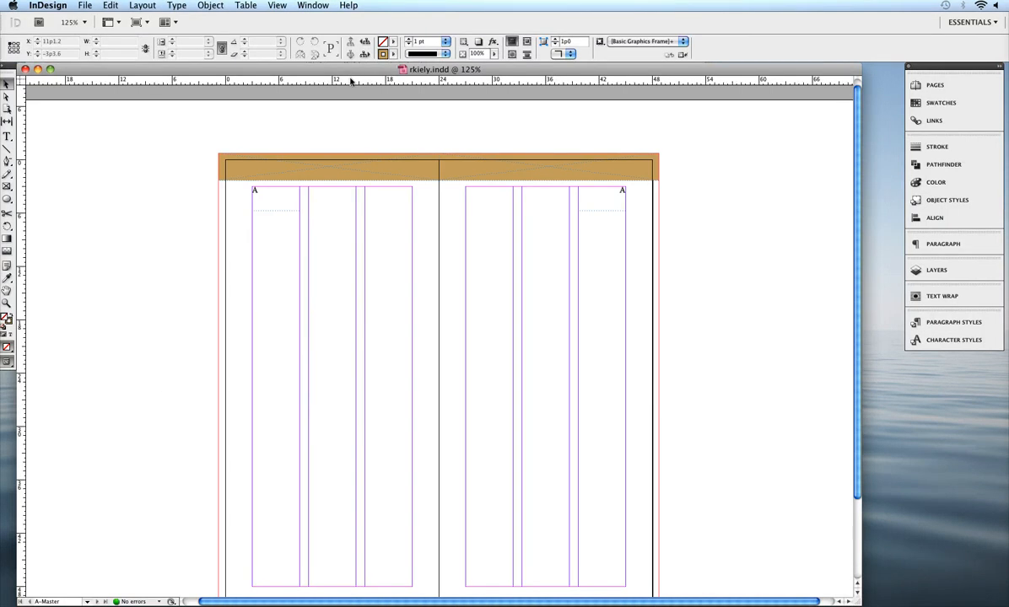
drag(351, 80, 379, 287)
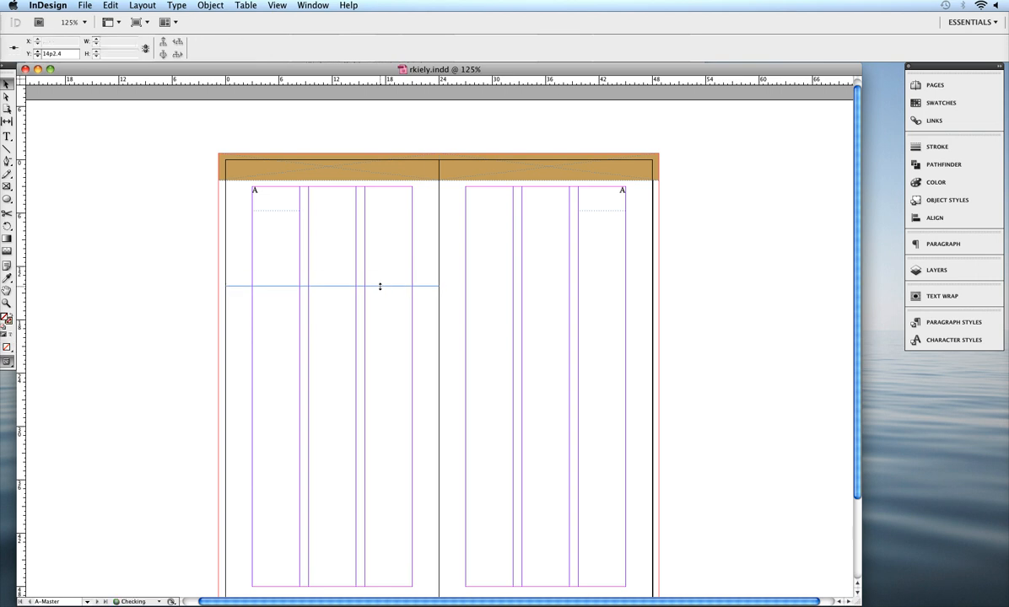
drag(557, 84, 574, 287)
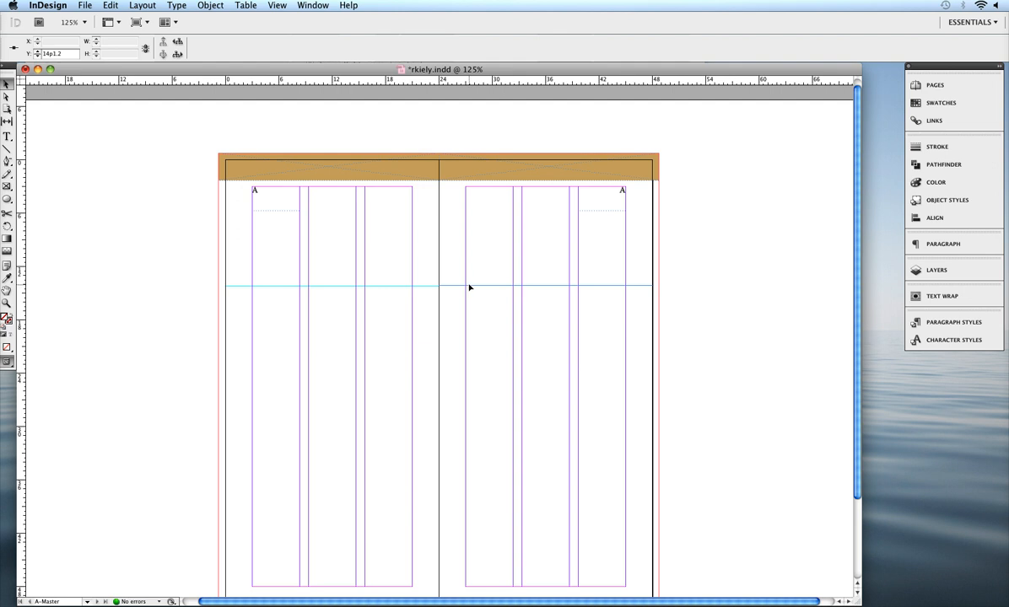
drag(469, 290, 469, 288)
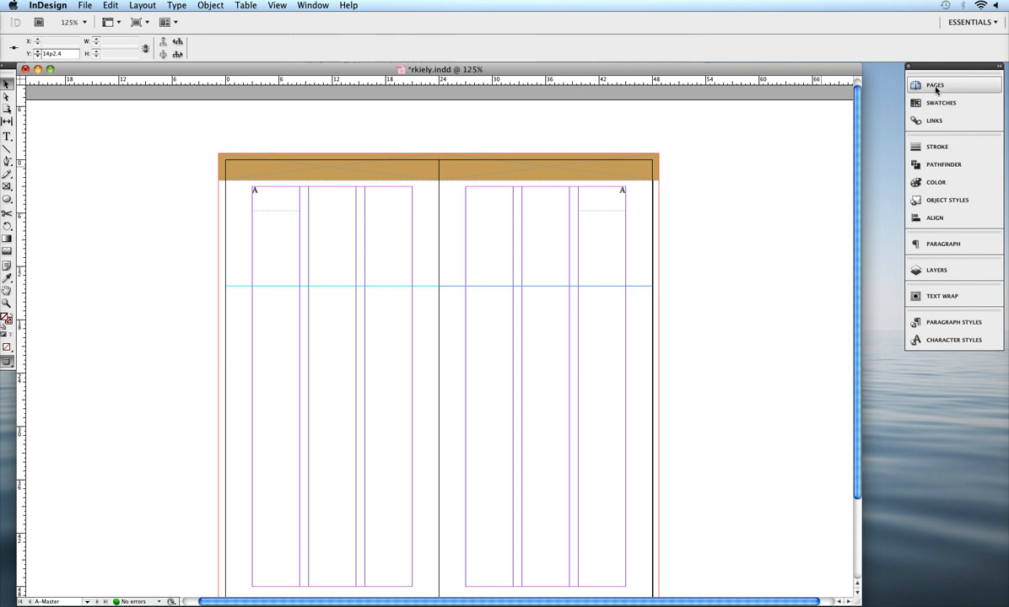
- Go to page 1 and draw a frame about 18p0 by 31p1.2 from the 14p2.4 guide across the columns
click(935, 88)
double_click(842, 211)
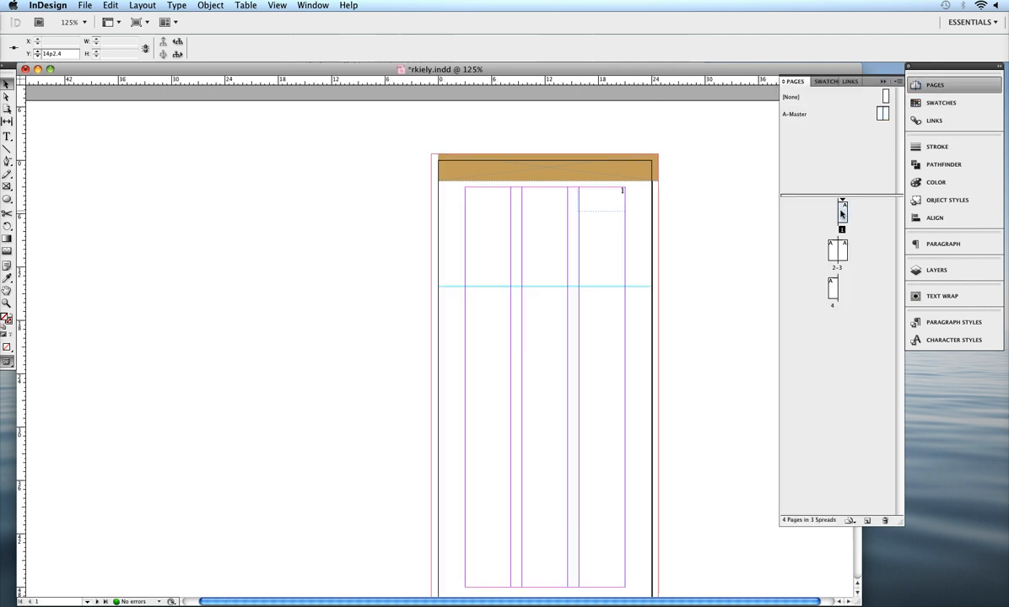
click(6, 187)
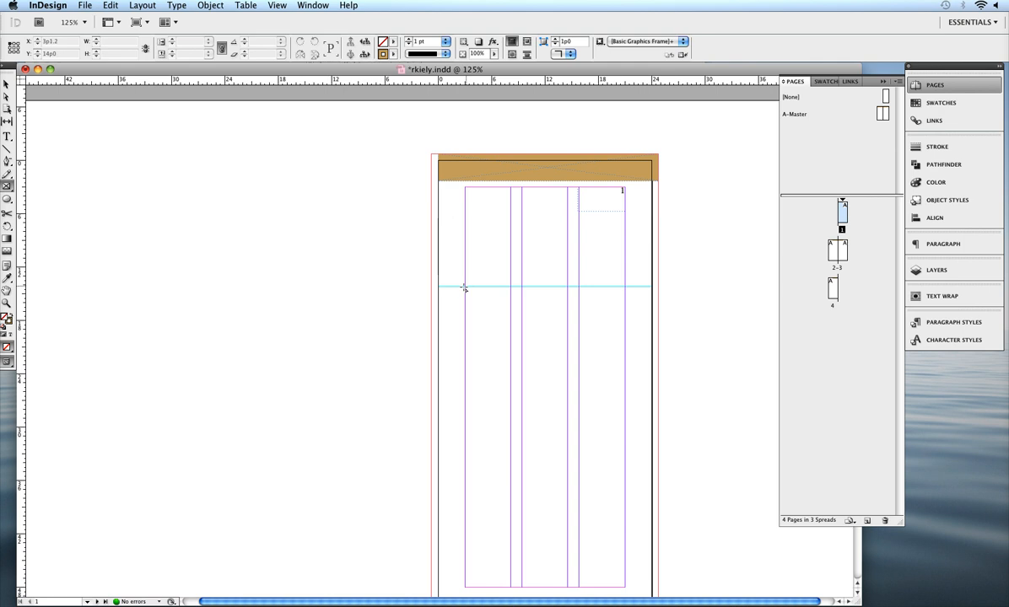
drag(465, 288, 624, 563)
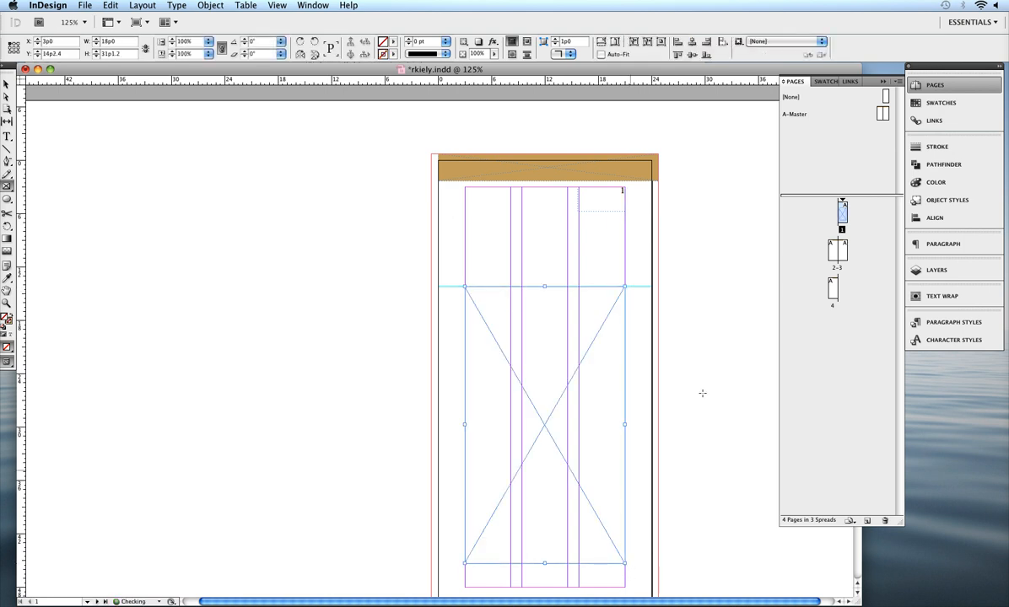